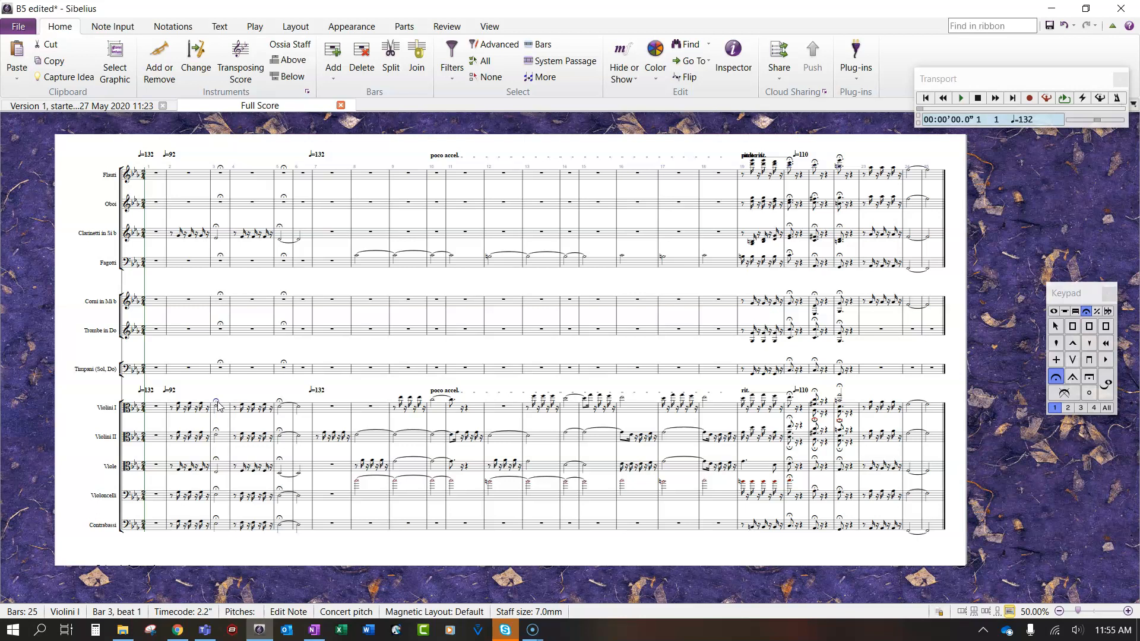
View the Classical Archives Beethoven MIDI page in the browser, then return to Sibelius and play the score from the clarinets' bar 2
{"action": "left_click", "coordinate": [177, 629]}
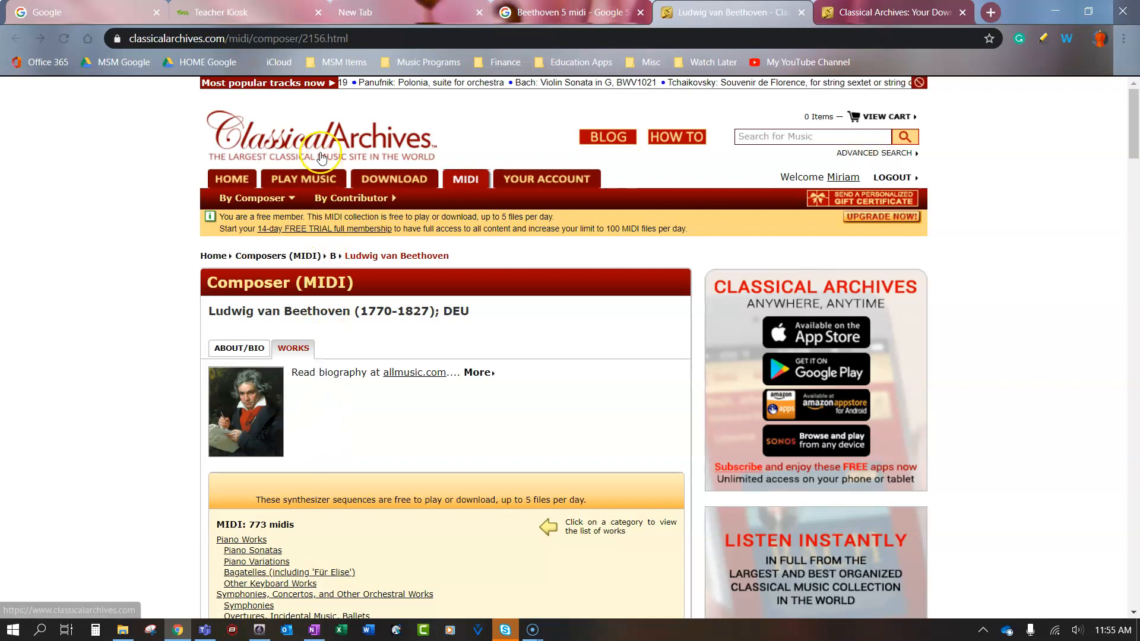
{"action": "left_click", "coordinate": [259, 629]}
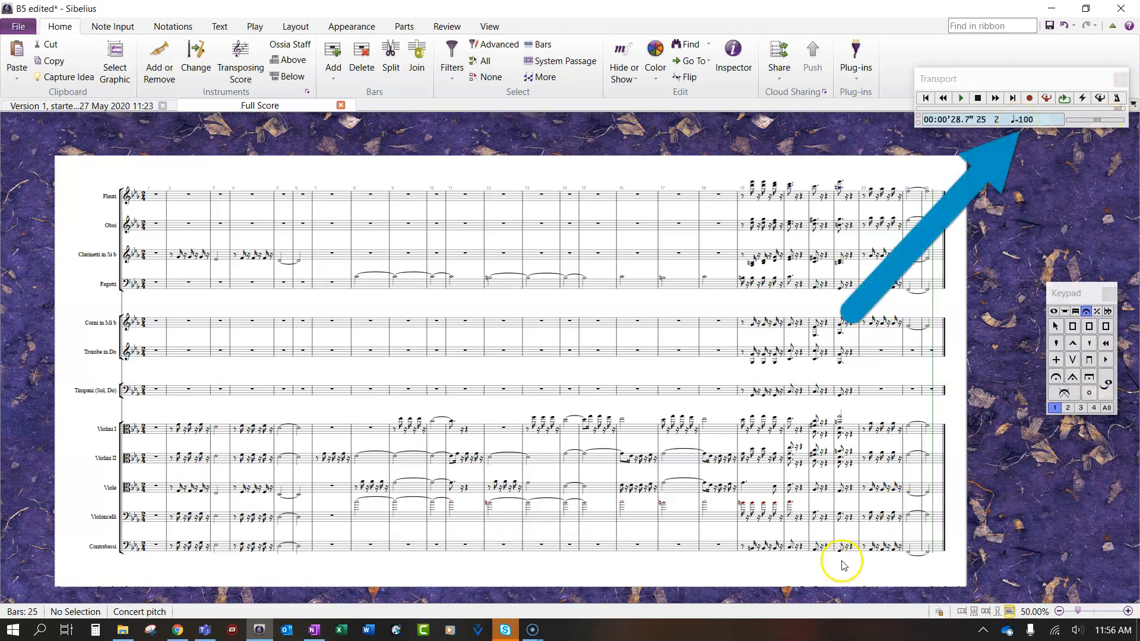
{"action": "left_click", "coordinate": [178, 257]}
{"action": "key", "text": "p"}
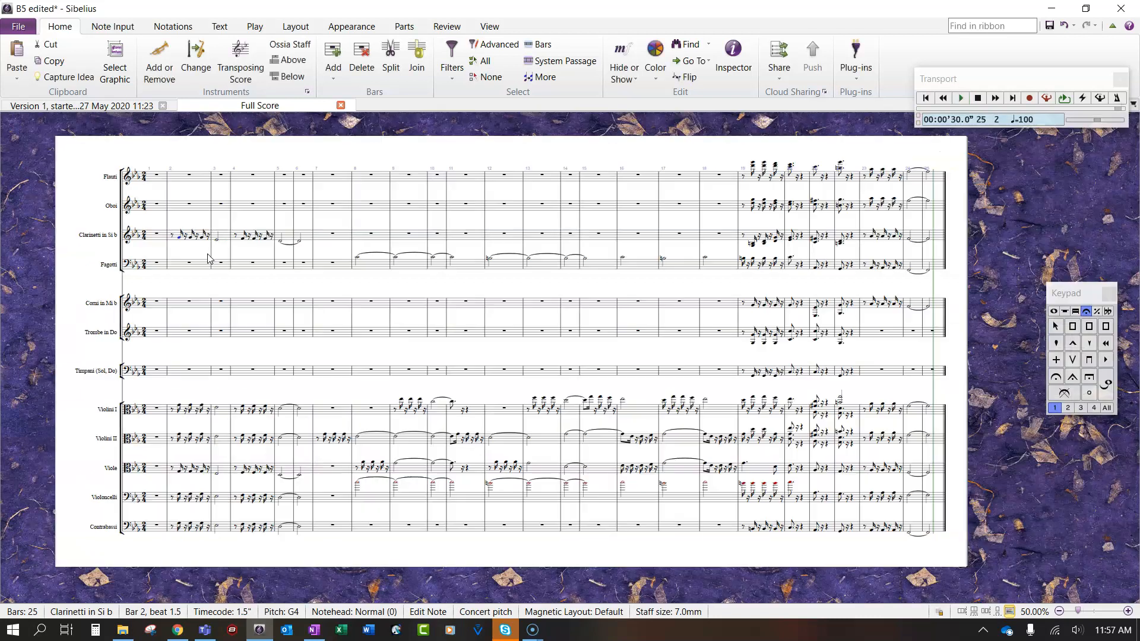
Add a tempo marking of quarter note = 132 above bar 1
{"action": "left_click", "coordinate": [152, 181]}
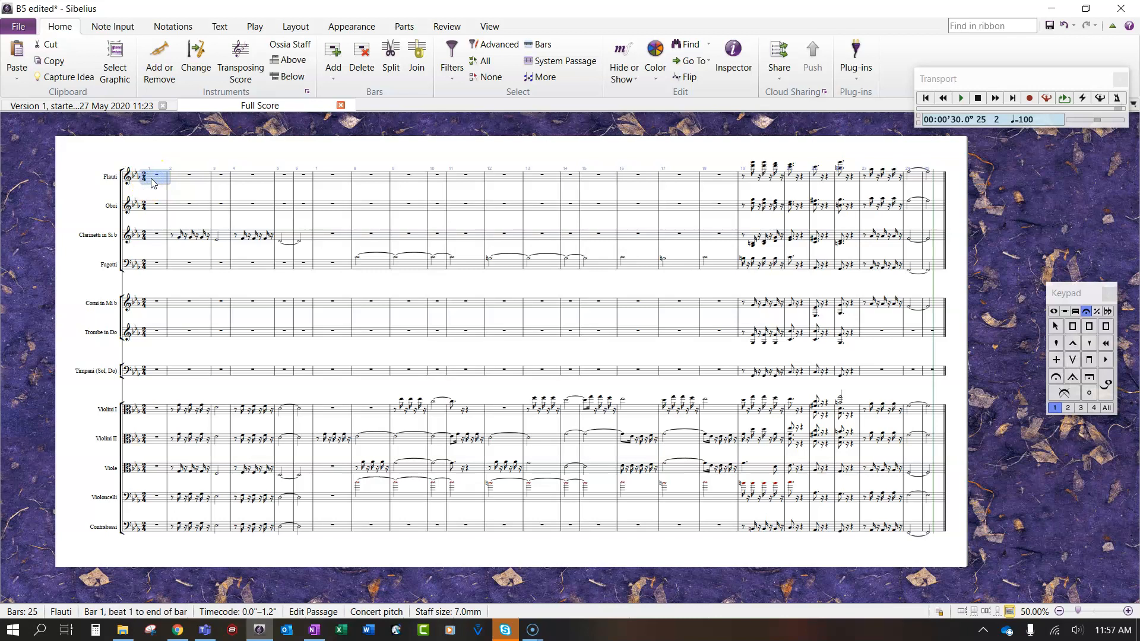
{"action": "key", "text": "ctrl+alt+t"}
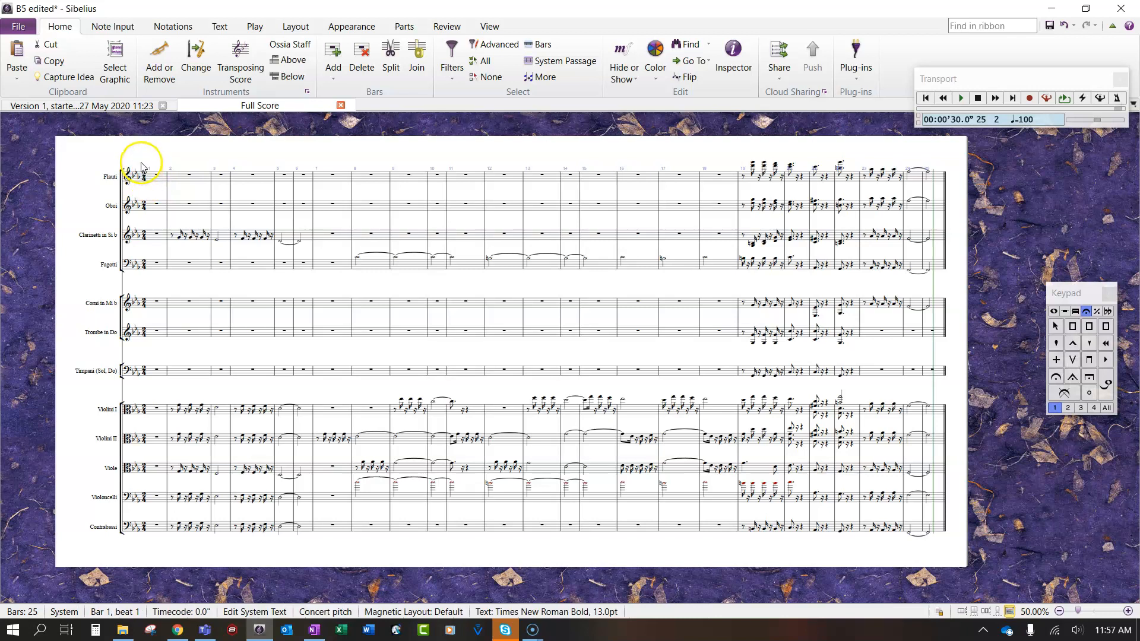
{"action": "right_click", "coordinate": [141, 167]}
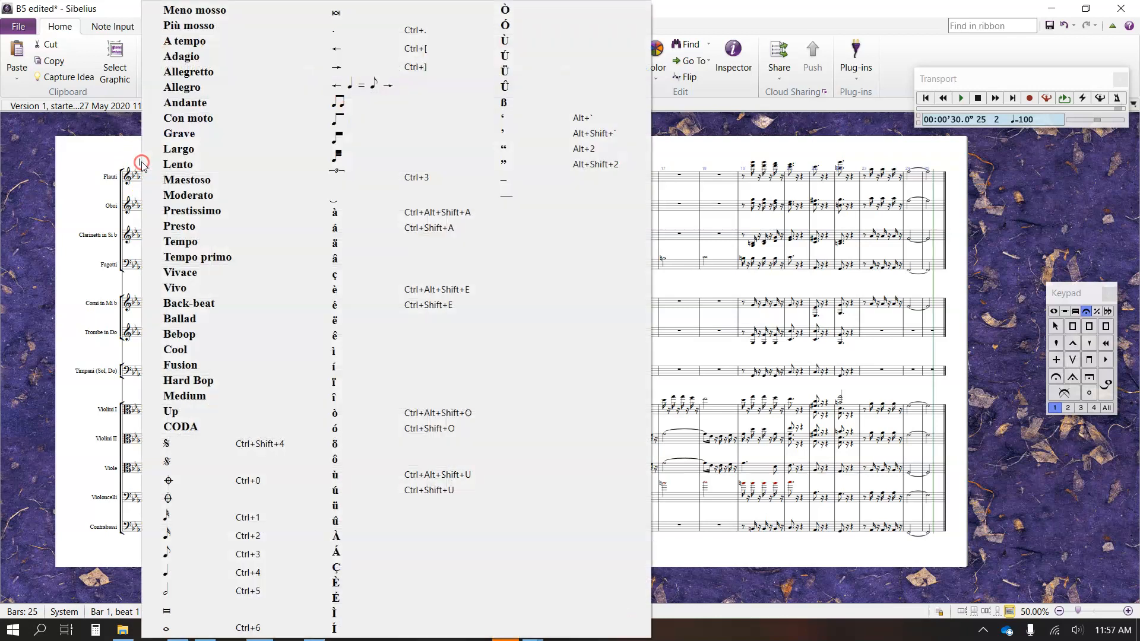
{"action": "left_click", "coordinate": [162, 573]}
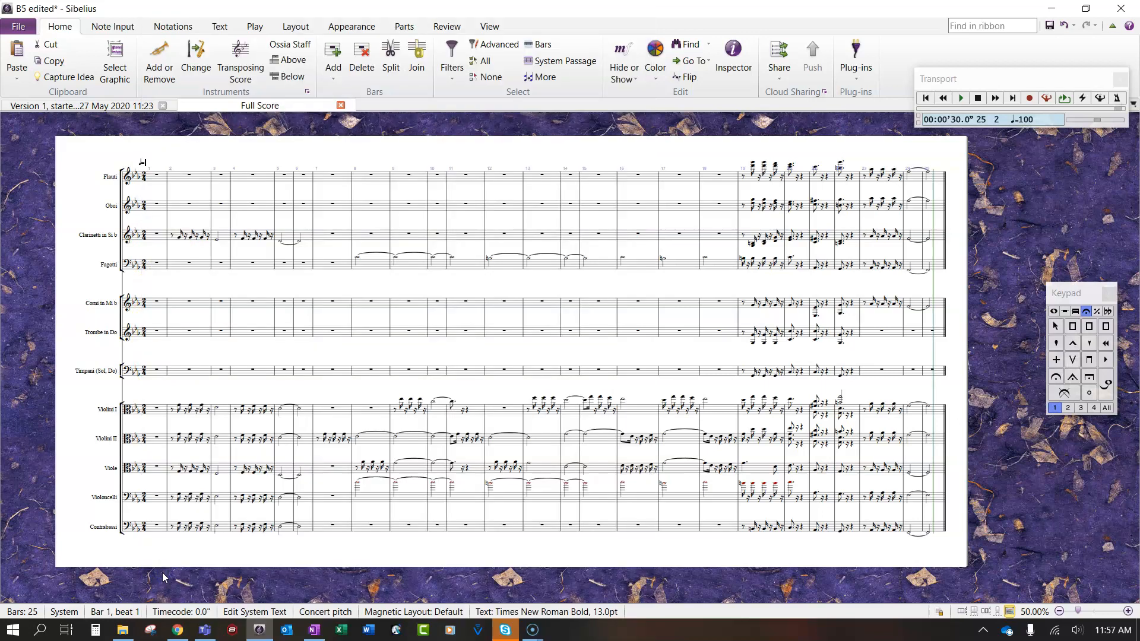
{"action": "left_click", "coordinate": [174, 407]}
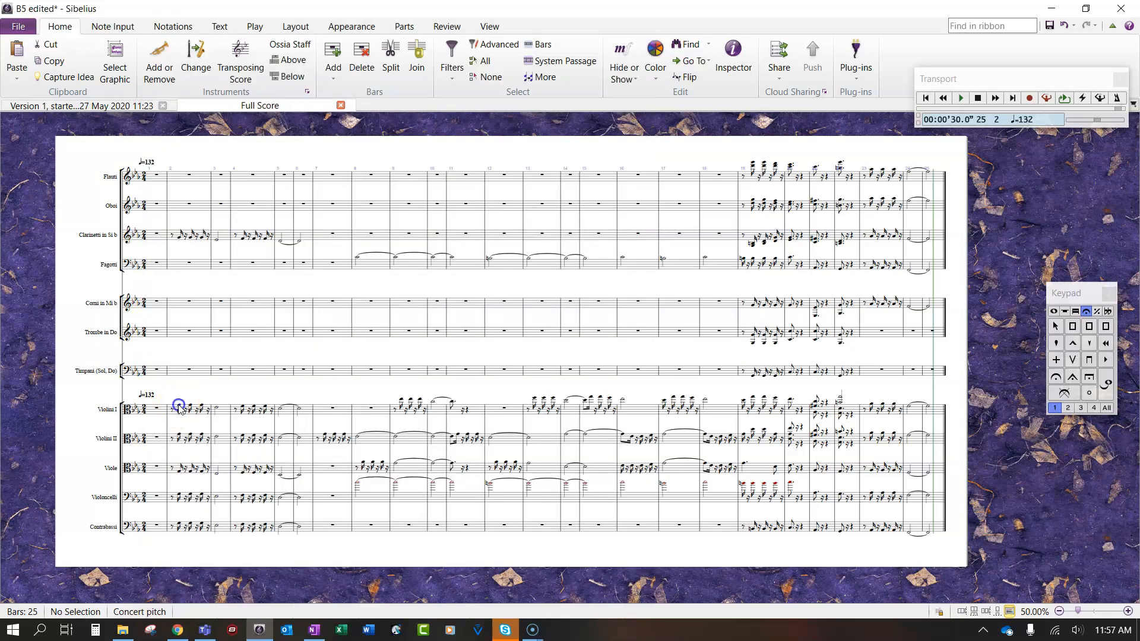
Play the score back from the first note of bar 2 in Violini I, stopping around bar 9
{"action": "left_click", "coordinate": [174, 407]}
{"action": "key", "text": "p"}
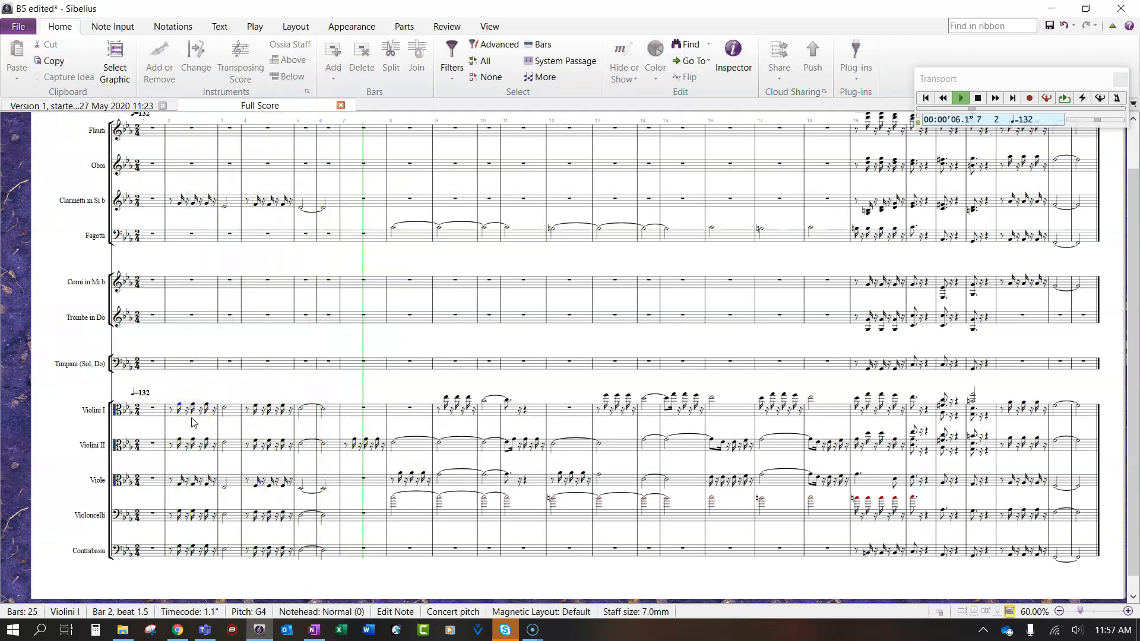
{"action": "key", "text": "space"}
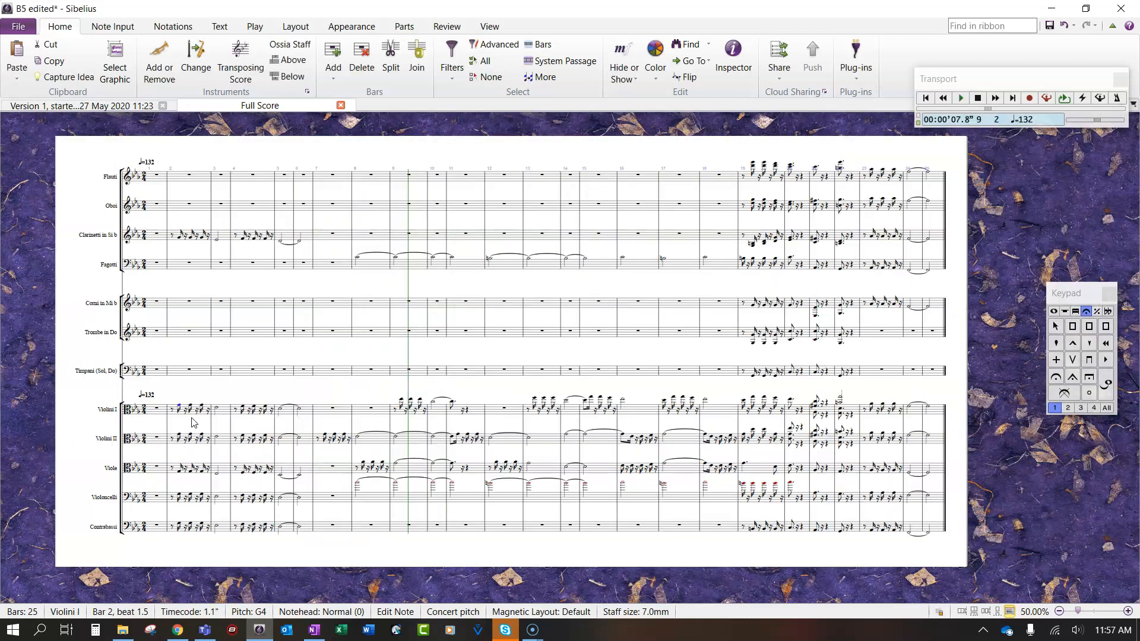
Add a fermata to bar 3, selecting the bar from Clarinetti through Contrabassi
{"action": "left_click", "coordinate": [220, 237]}
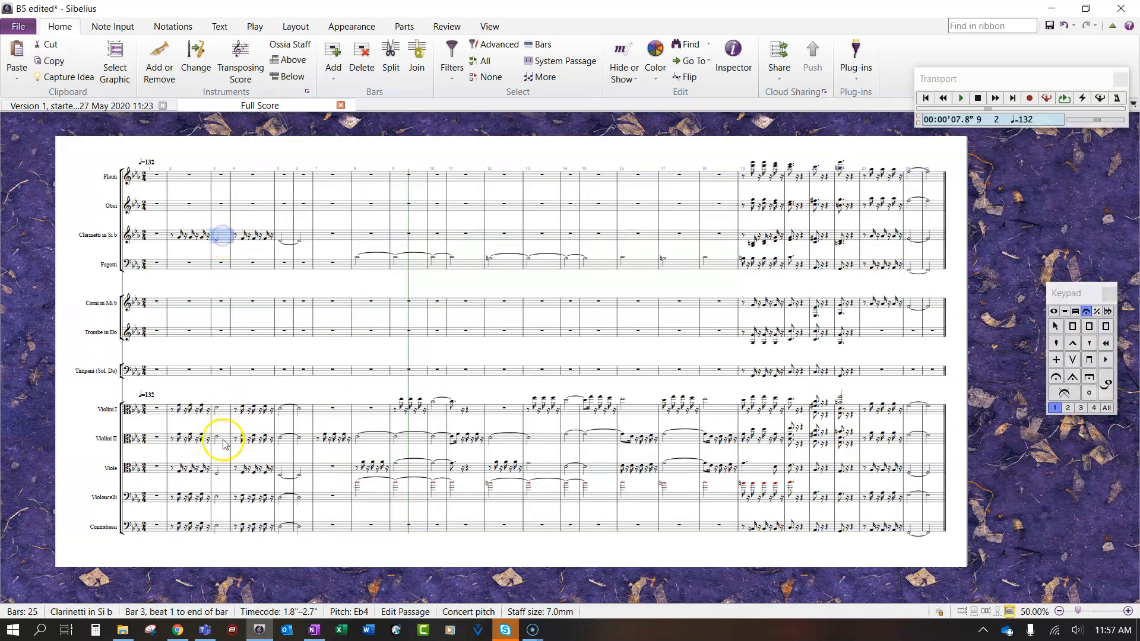
{"action": "left_click", "coordinate": [218, 530], "text": "shift"}
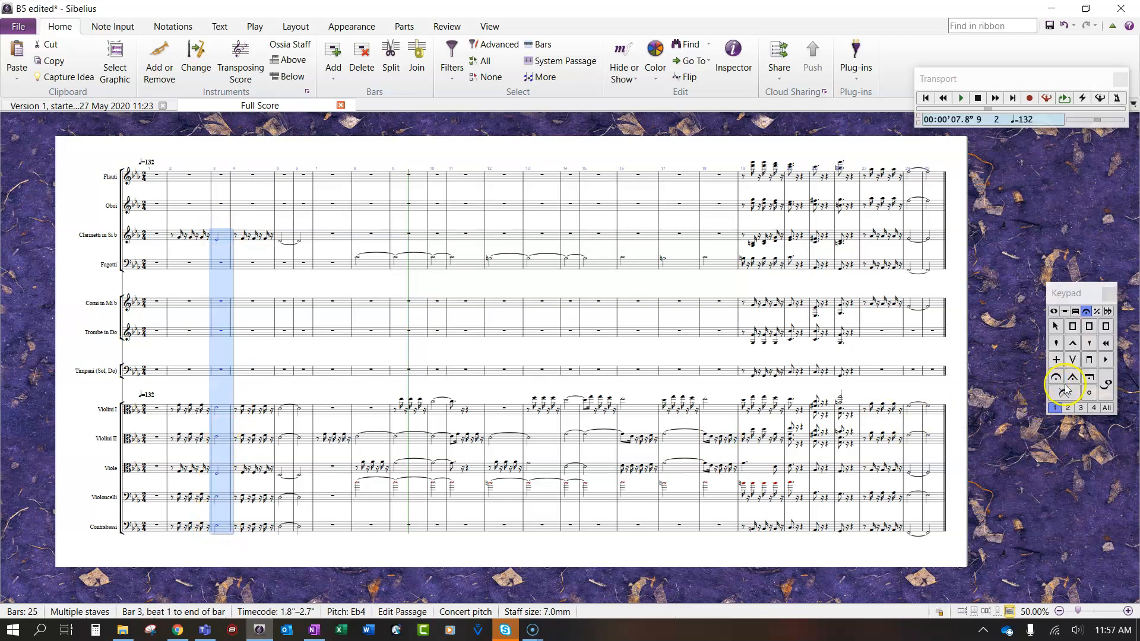
{"action": "left_click", "coordinate": [1054, 311]}
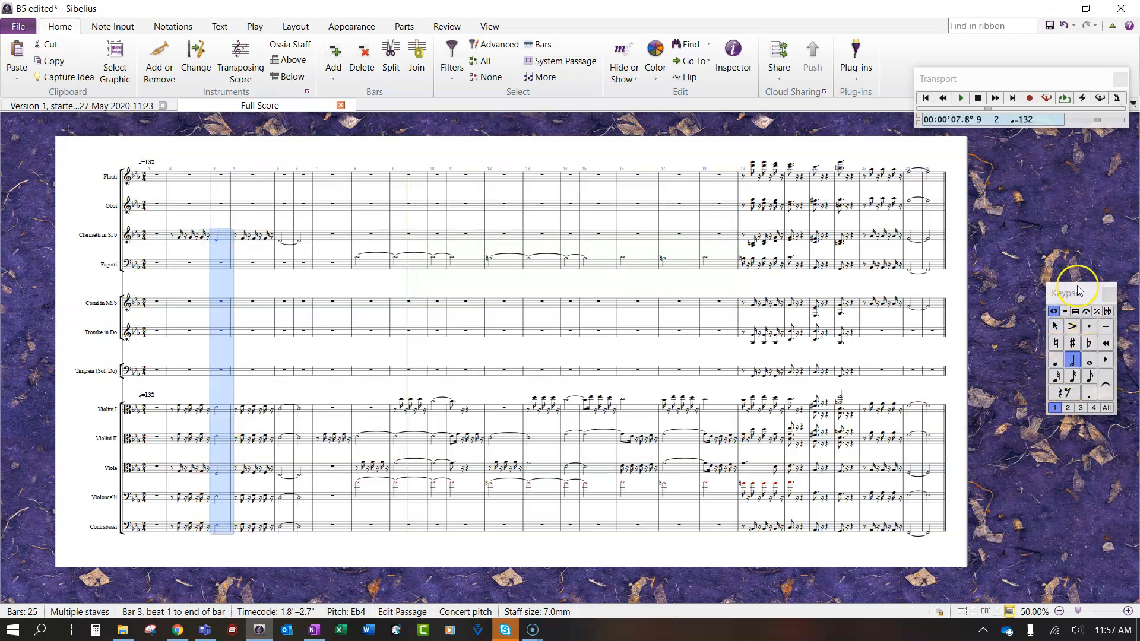
{"action": "left_click_drag", "start_coordinate": [1079, 290], "coordinate": [1043, 247]}
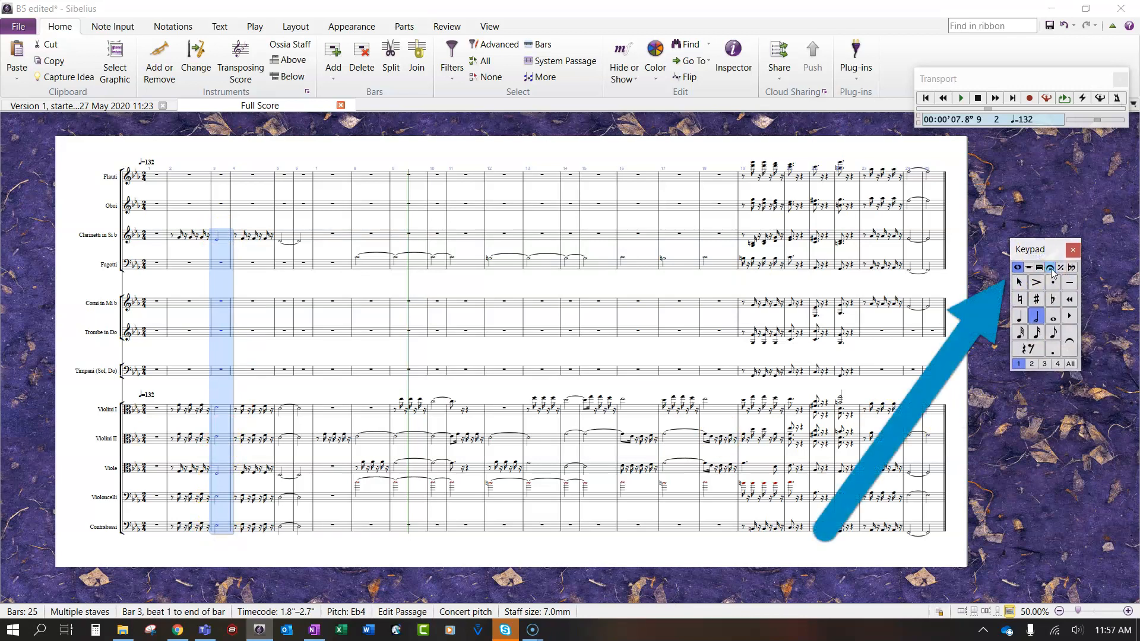
{"action": "left_click", "coordinate": [1051, 268]}
{"action": "left_click", "coordinate": [1021, 335]}
{"action": "left_click", "coordinate": [1021, 336]}
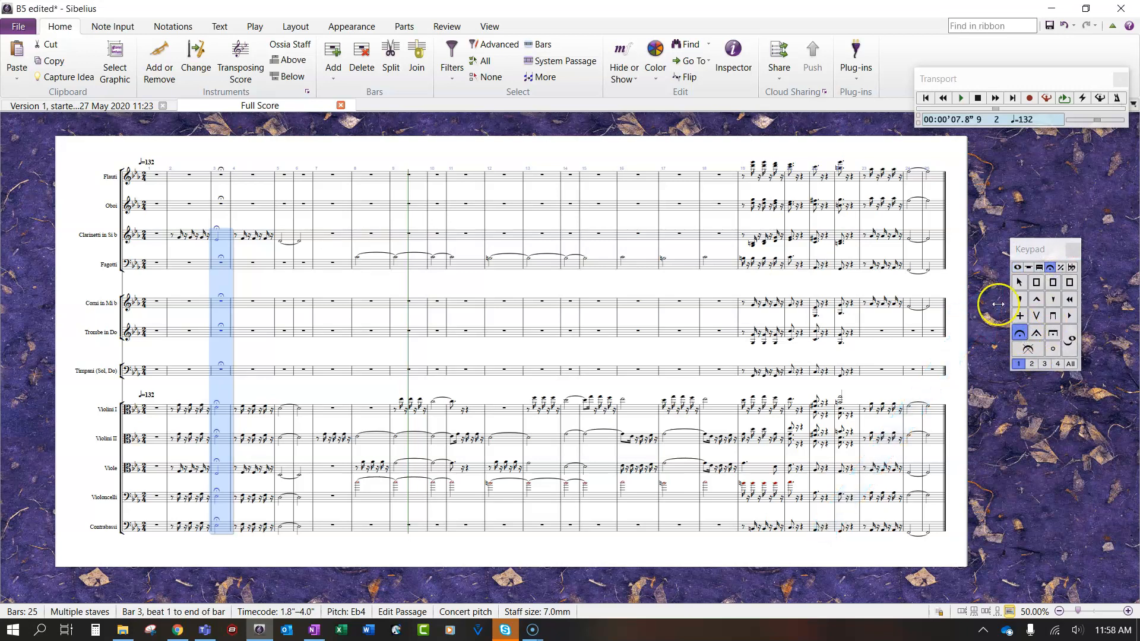
Add fermatas to the first notes of bars 20, 21 and 22 from Flauti through Contrabassi, and clear the selection
{"action": "left_click", "coordinate": [789, 167]}
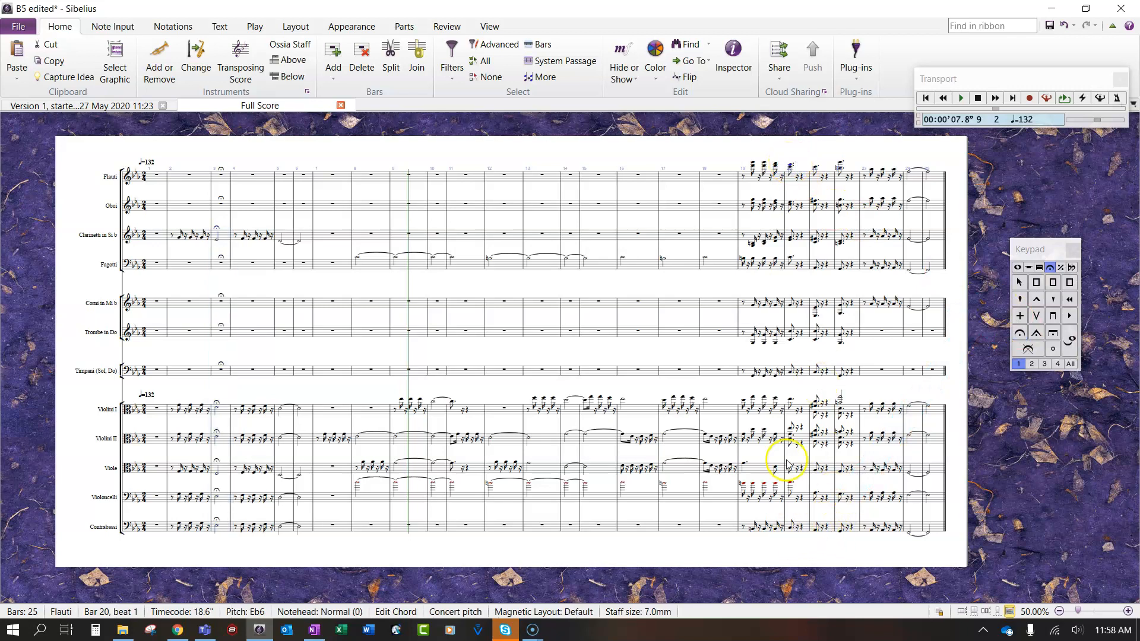
{"action": "left_click", "coordinate": [790, 527], "text": "shift"}
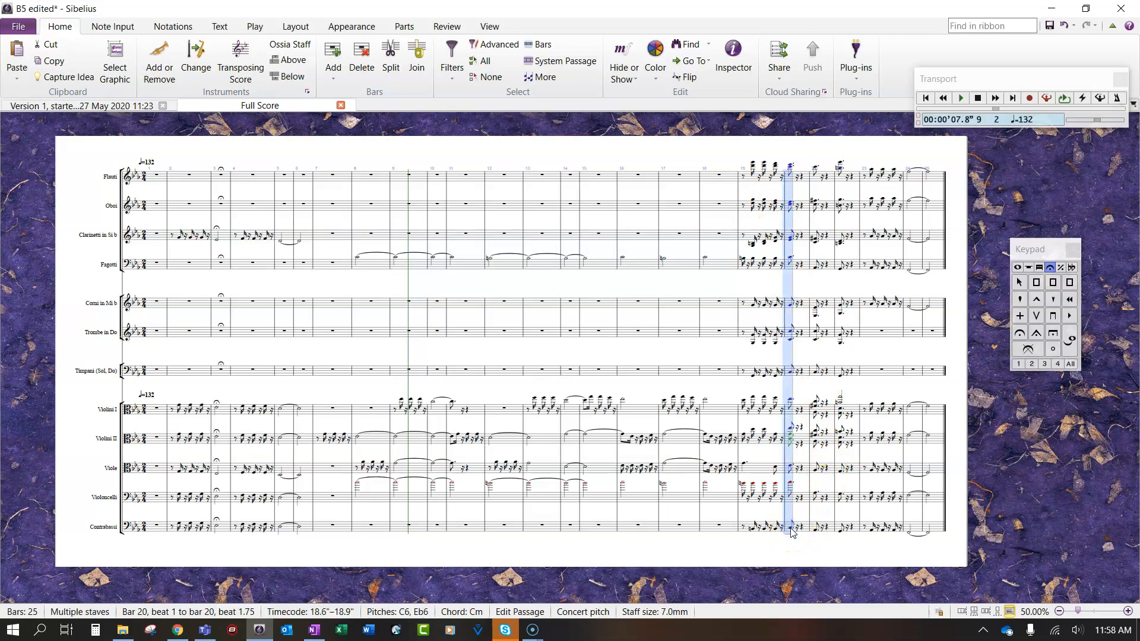
{"action": "left_click", "coordinate": [1019, 335]}
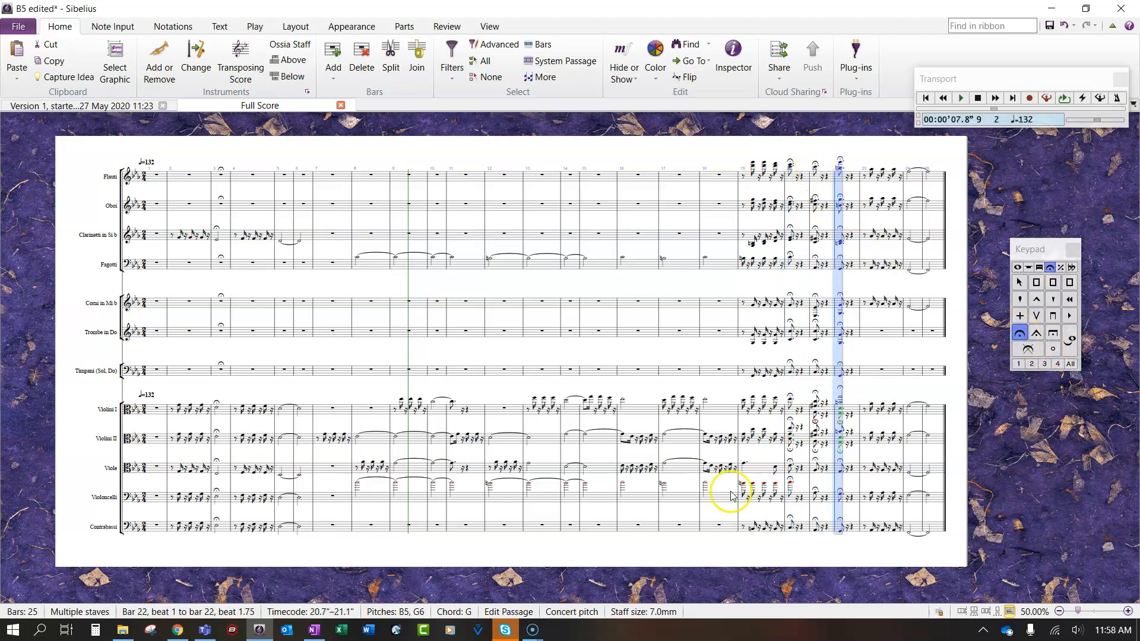
{"action": "left_click", "coordinate": [712, 556]}
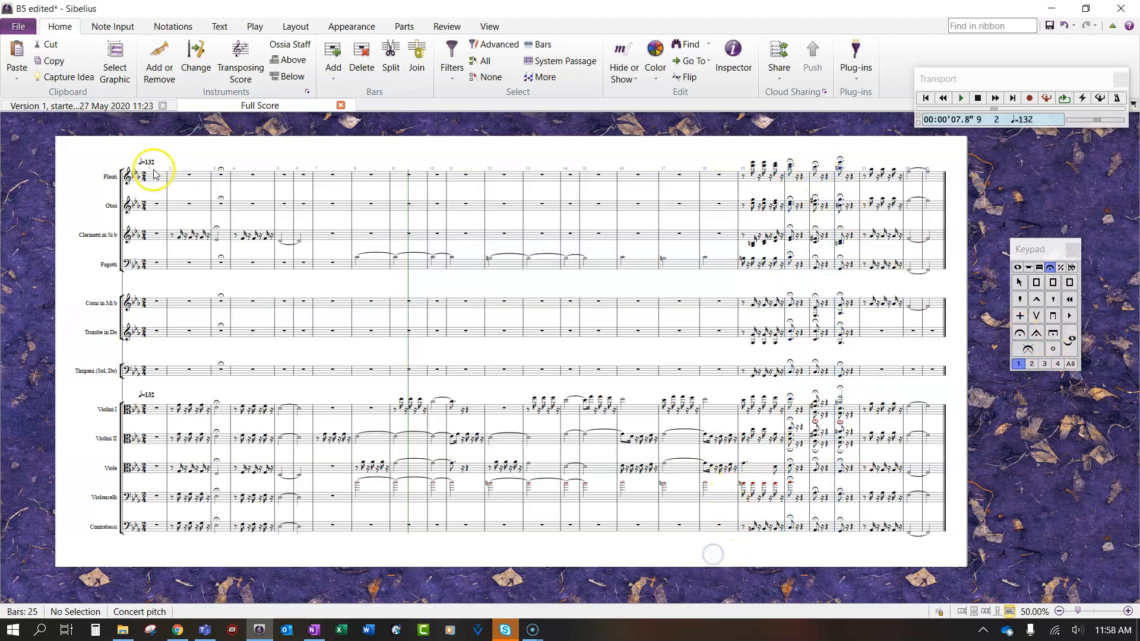
Select bars 2 to 6 on all staves and add a tempo marking of quarter note = 96 at bar 2
{"action": "left_click", "coordinate": [178, 181]}
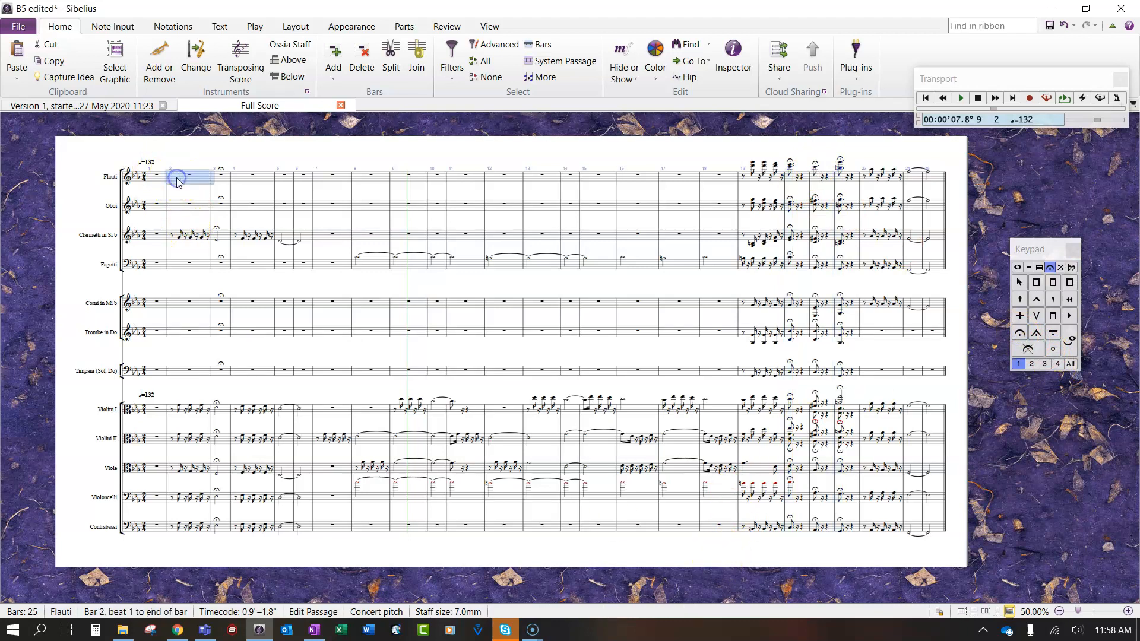
{"action": "left_click", "coordinate": [305, 529], "text": "shift"}
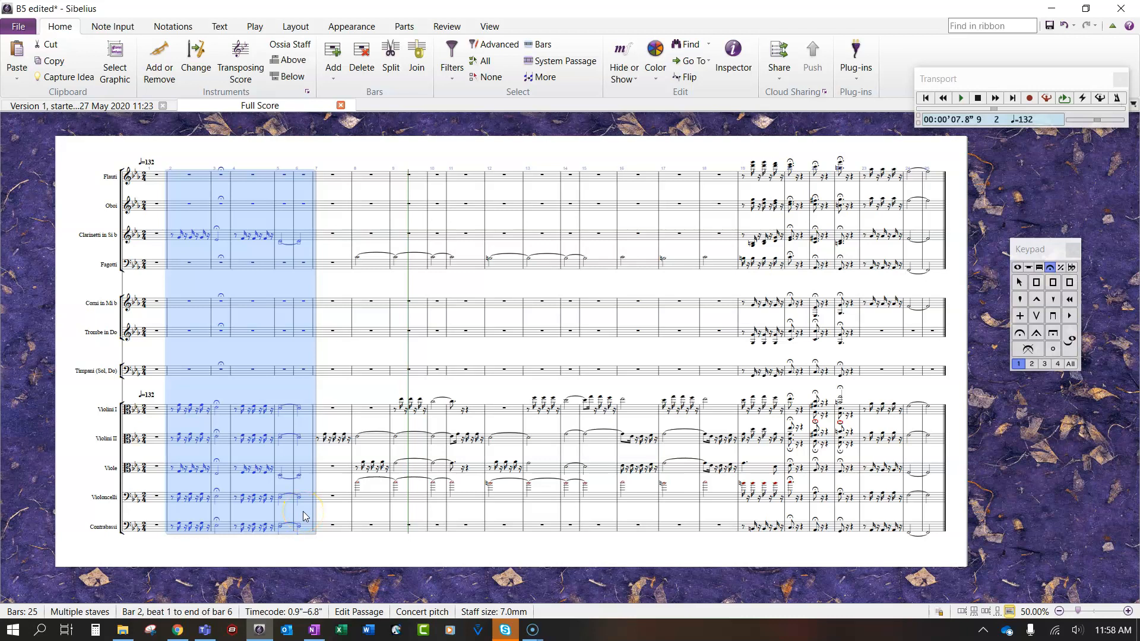
{"action": "key", "text": "ctrl+alt+t"}
{"action": "right_click", "coordinate": [224, 496]}
{"action": "left_click", "coordinate": [208, 568]}
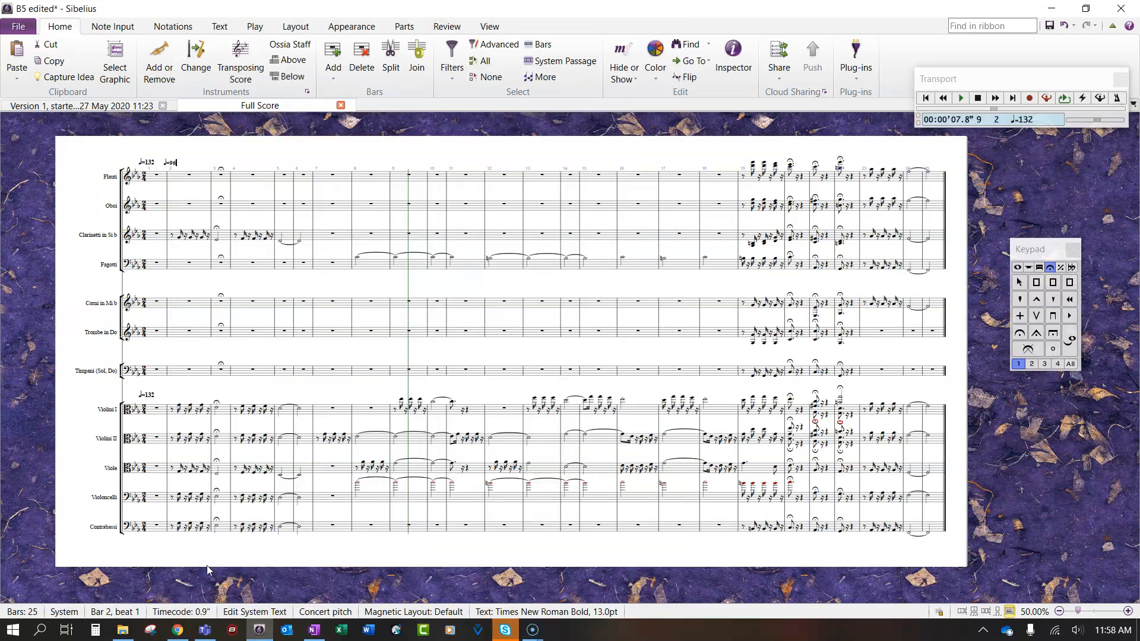
{"action": "key", "text": "Escape"}
{"action": "key", "text": "Escape"}
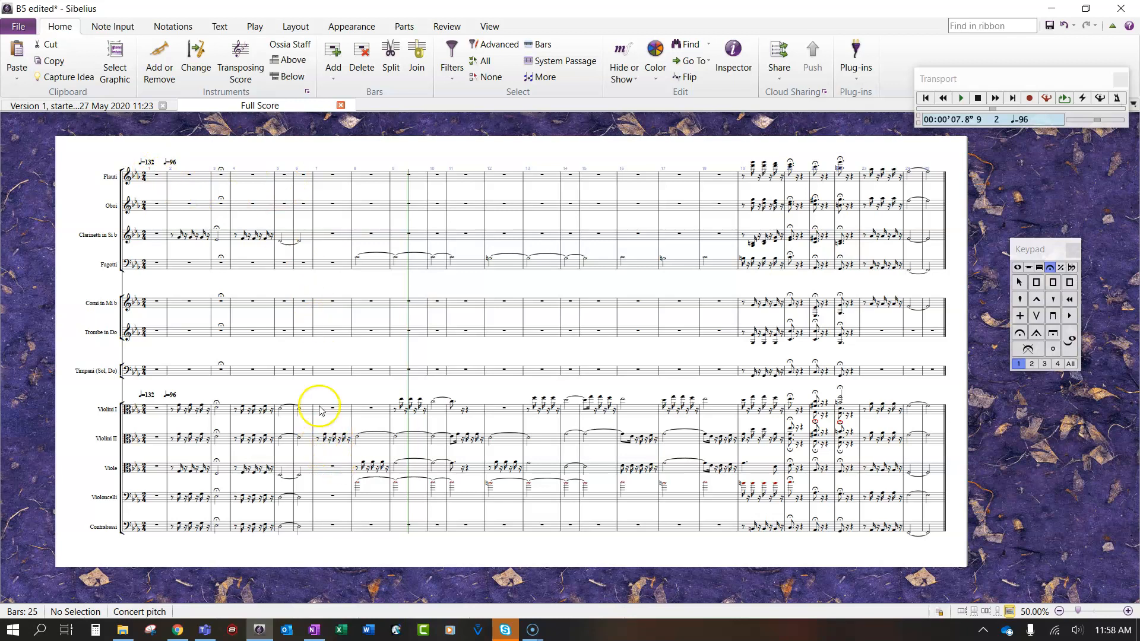
Copy the quarter note = 132 tempo marking from bar 1 to the start of bar 7
{"action": "left_click", "coordinate": [324, 175]}
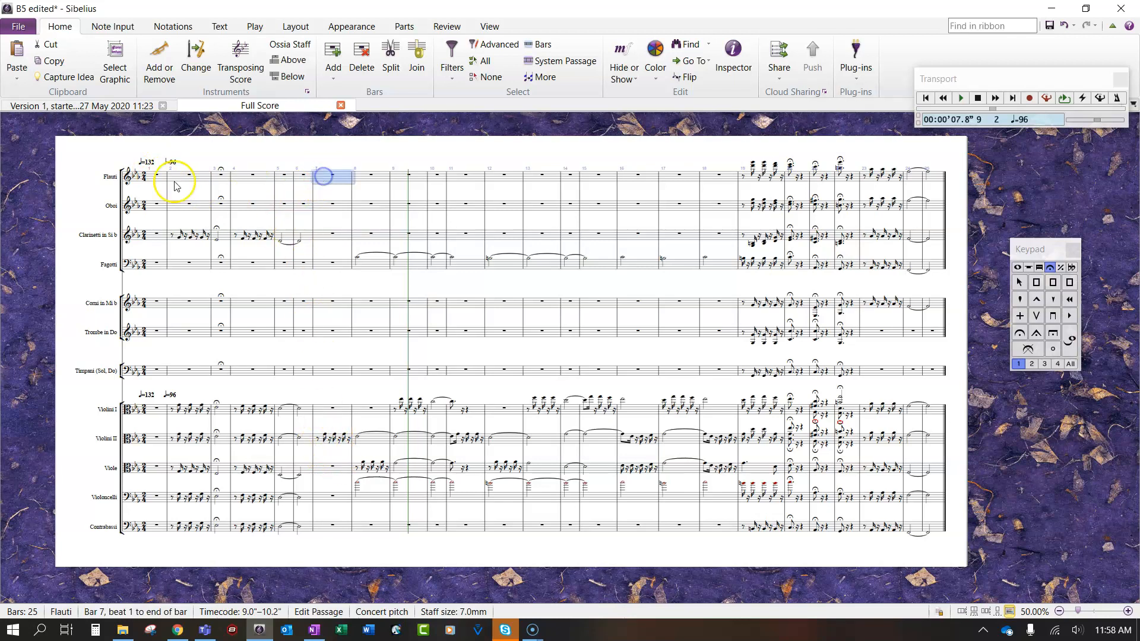
{"action": "left_click", "coordinate": [149, 162]}
{"action": "key", "text": "ctrl+c"}
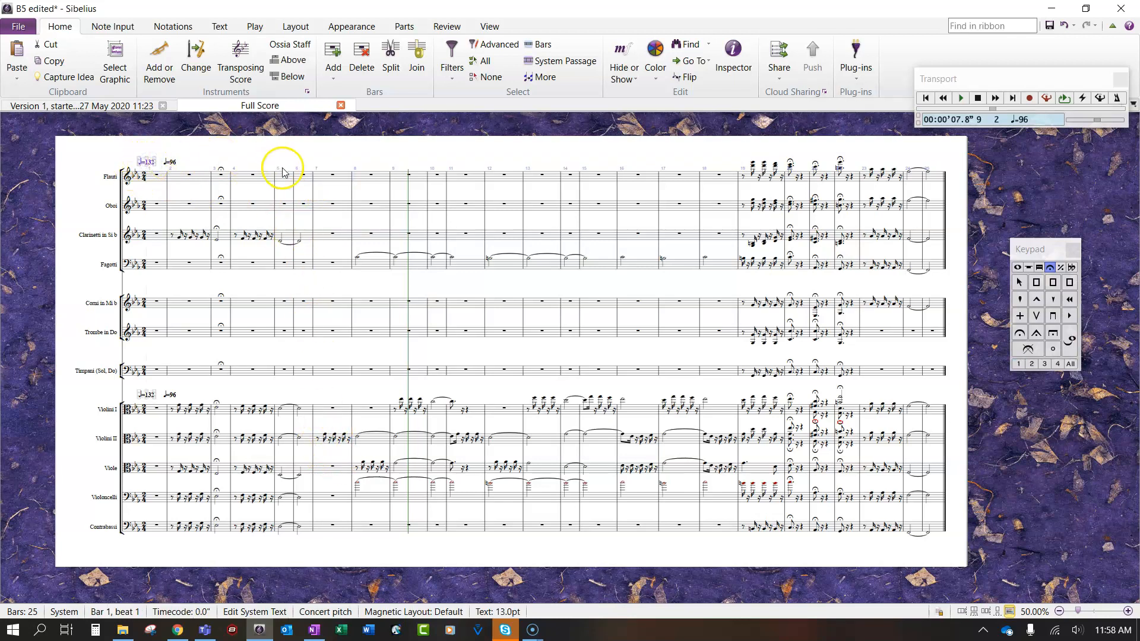
{"action": "left_click", "coordinate": [323, 177]}
{"action": "key", "text": "ctrl+v"}
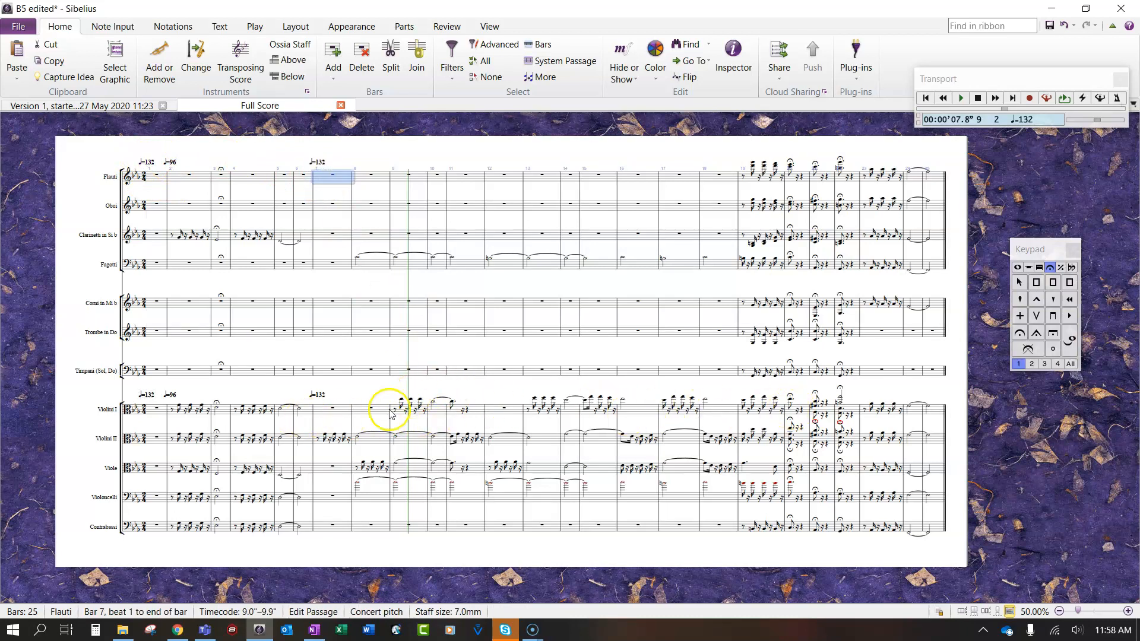
Add a poco accel. line over bars 11 to 18 of Violini I and check the notes at its start and end
{"action": "left_click", "coordinate": [475, 411]}
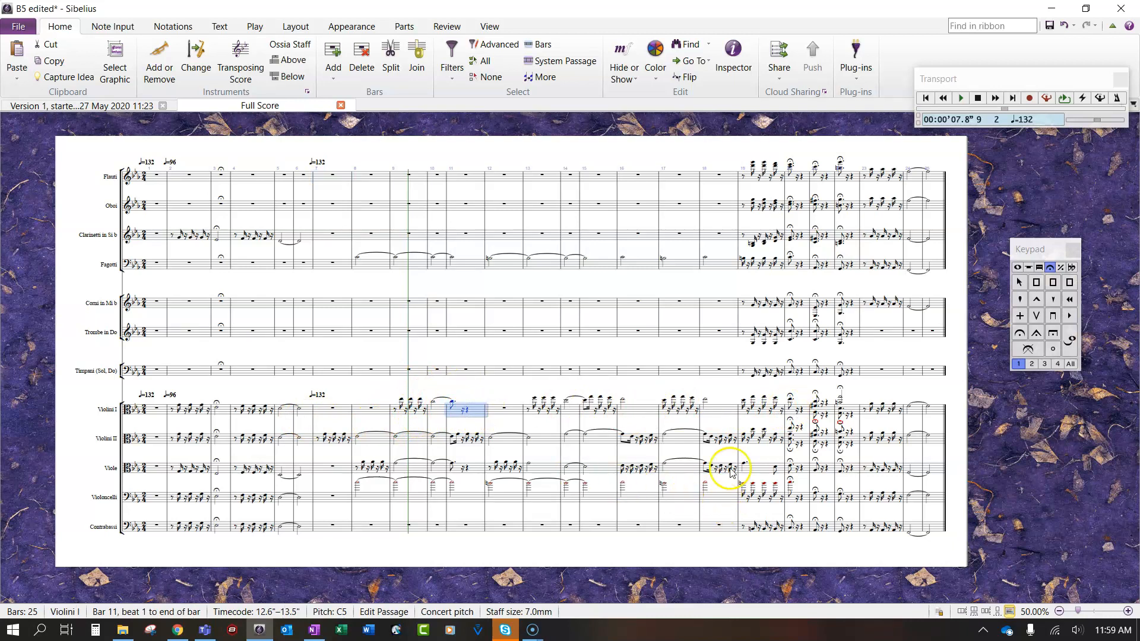
{"action": "left_click", "coordinate": [727, 411], "text": "shift"}
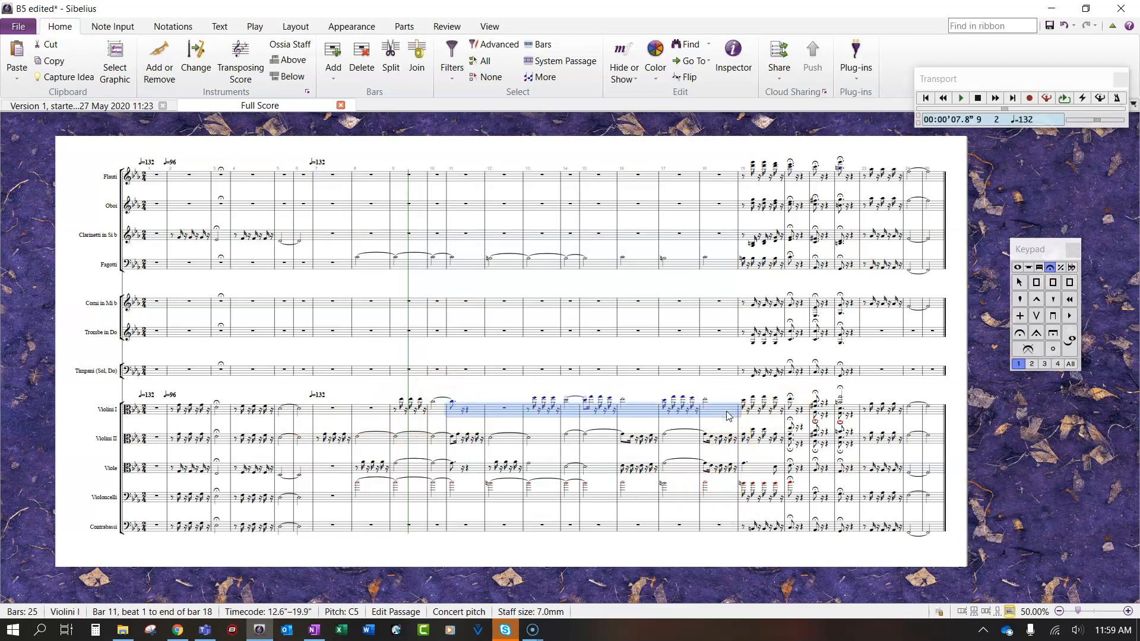
{"action": "key", "text": "l"}
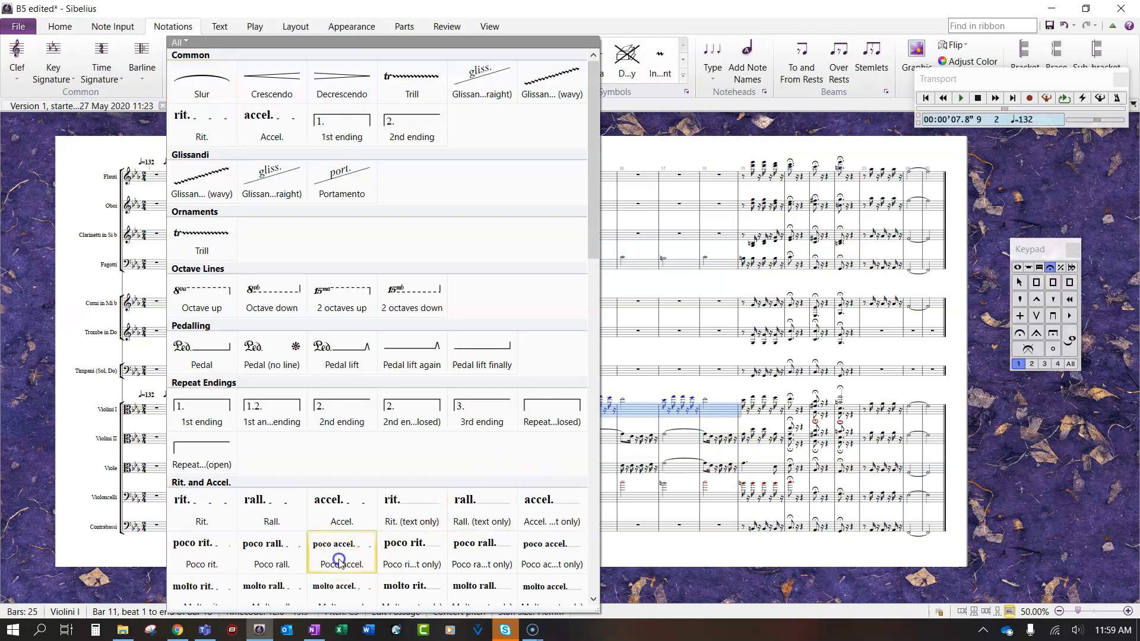
{"action": "left_click", "coordinate": [339, 561]}
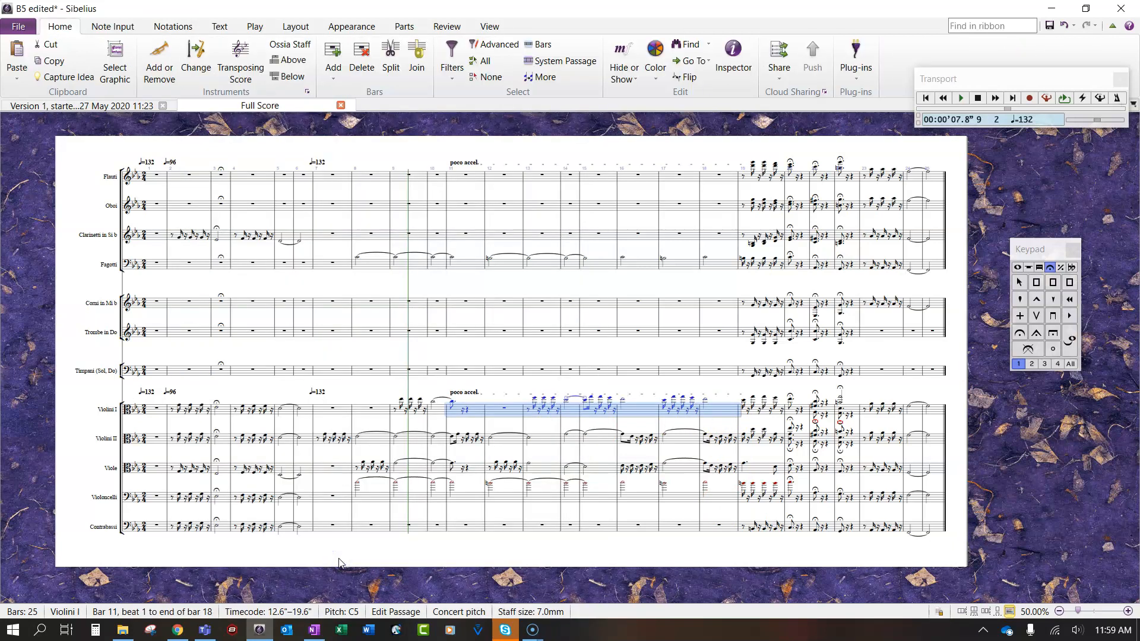
{"action": "left_click", "coordinate": [453, 404]}
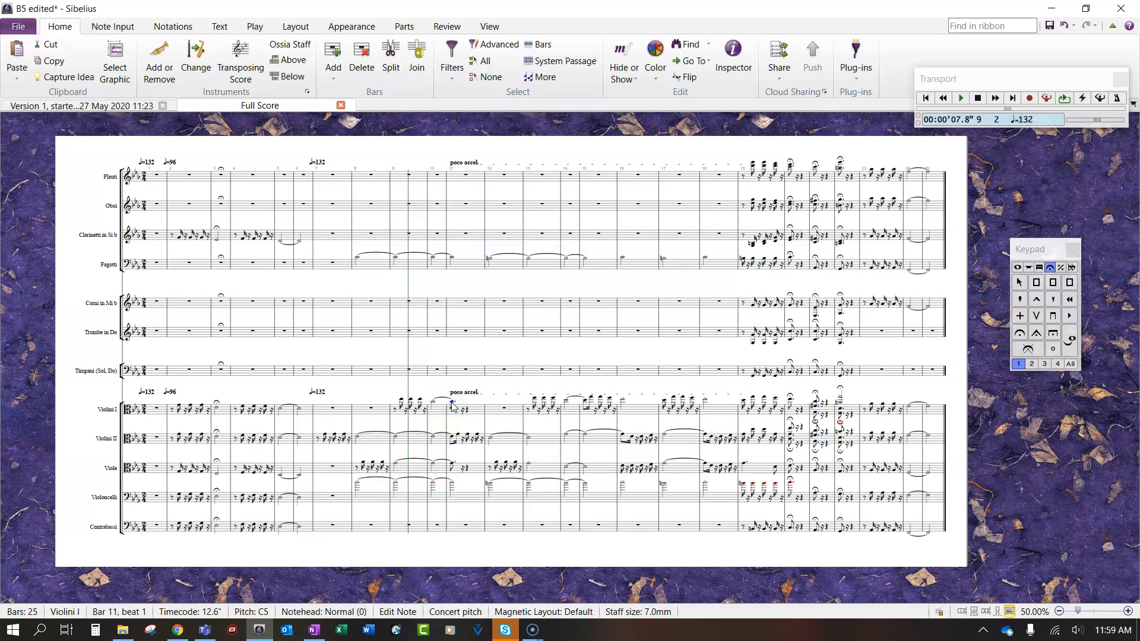
{"action": "left_click", "coordinate": [704, 402]}
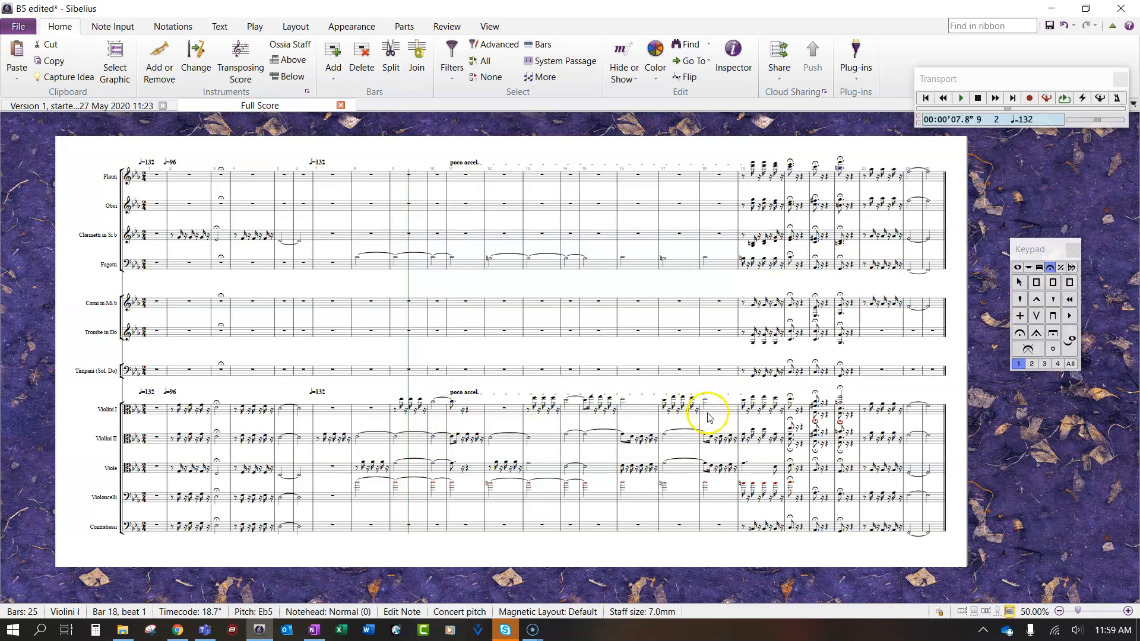
{"action": "left_click", "coordinate": [712, 414]}
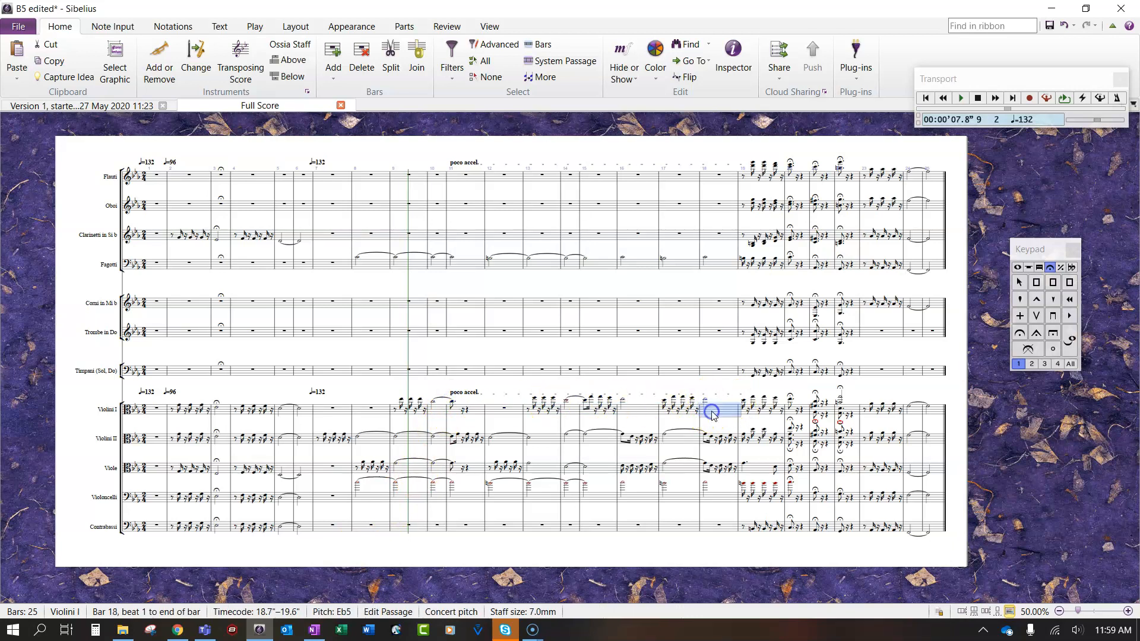
Add a rit. line over the eighth notes of bar 19 in Violini I
{"action": "left_click", "coordinate": [753, 402]}
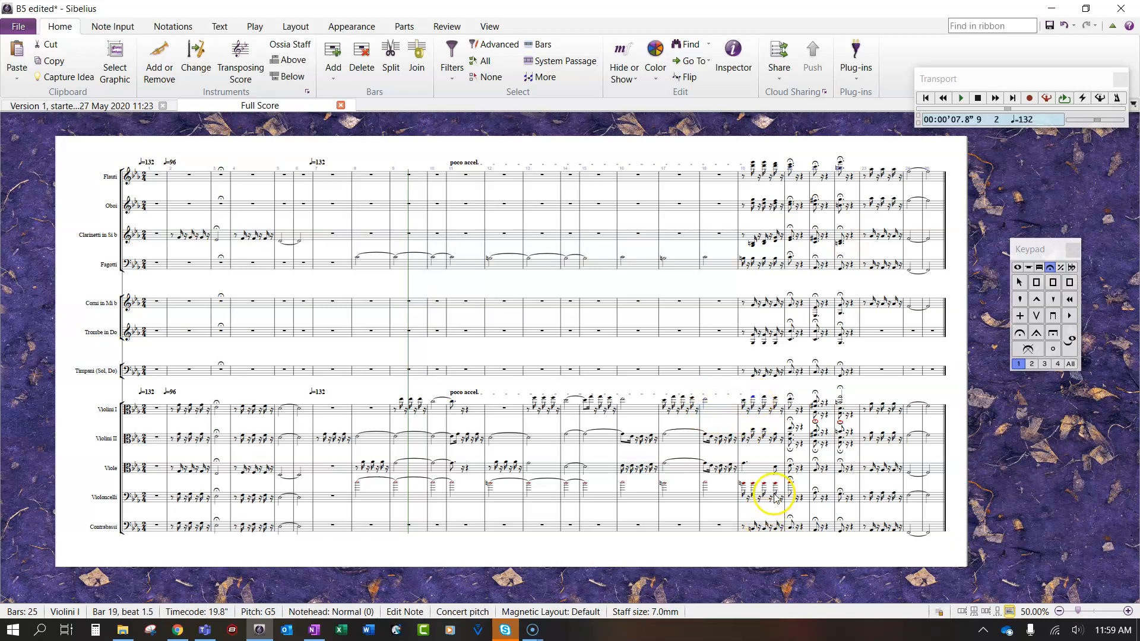
{"action": "left_click", "coordinate": [775, 399], "text": "shift"}
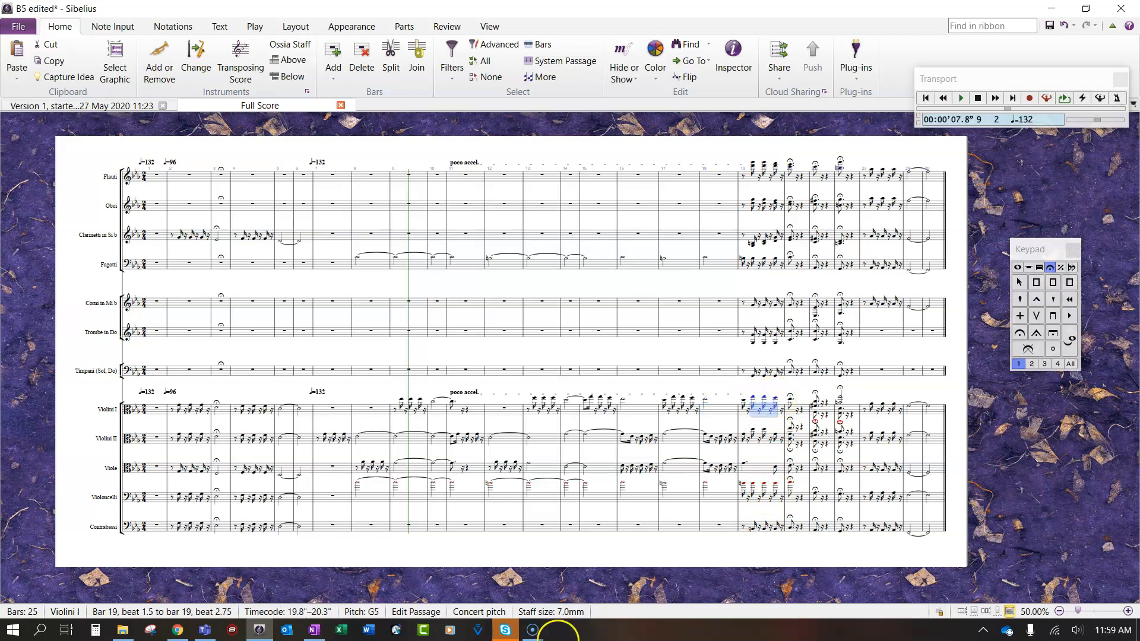
{"action": "key", "text": "l"}
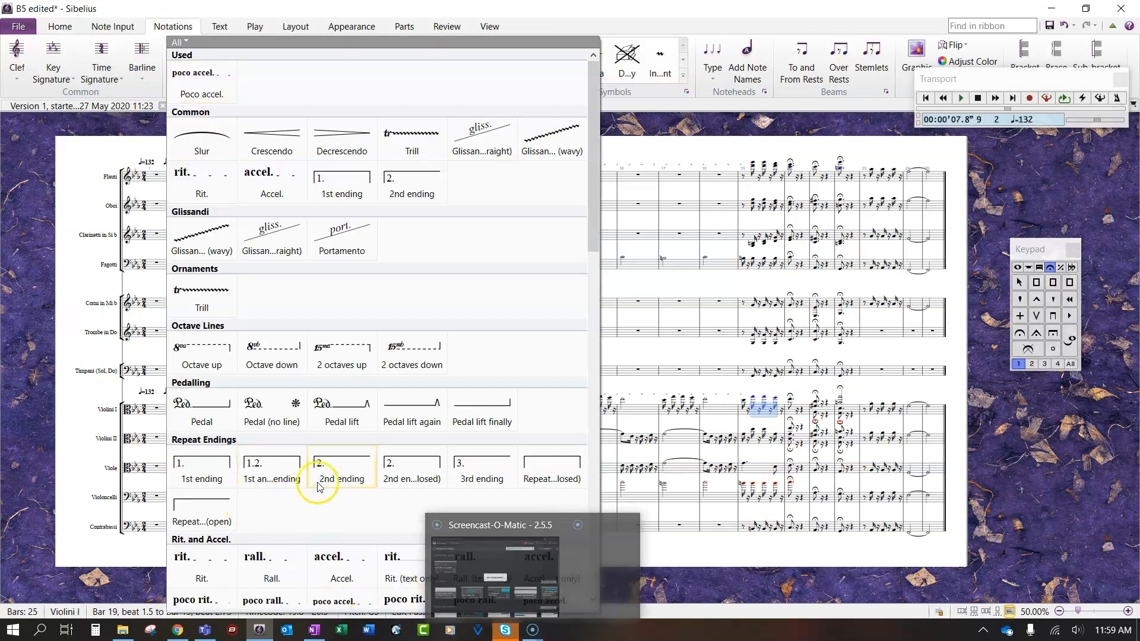
{"action": "scroll", "coordinate": [300, 507], "scroll_direction": "down", "scroll_amount": 4}
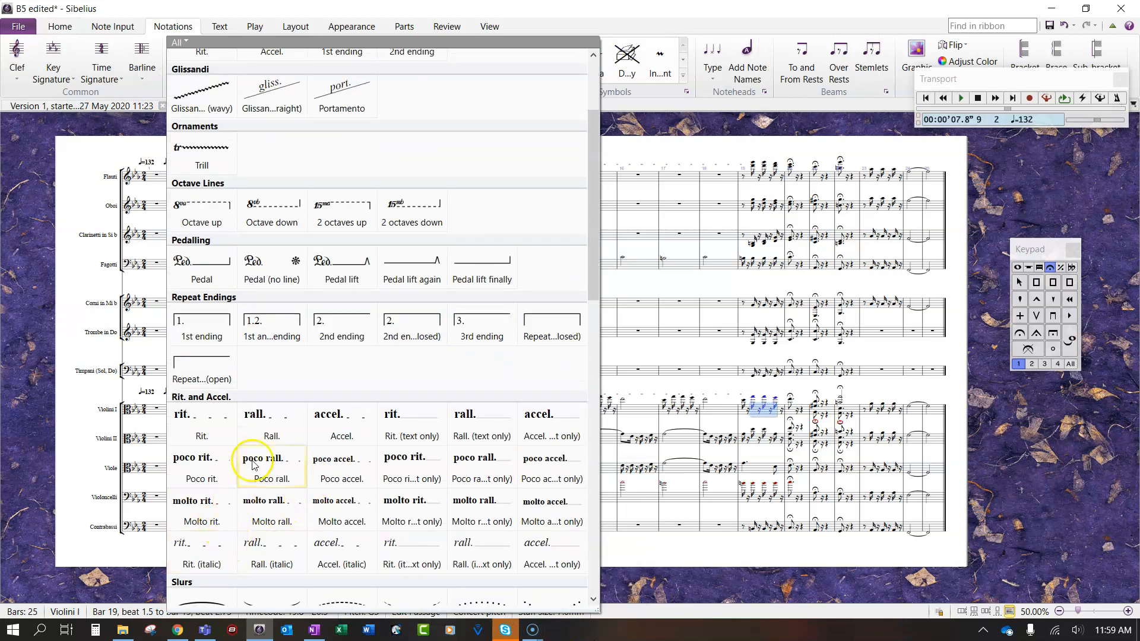
{"action": "left_click", "coordinate": [191, 424]}
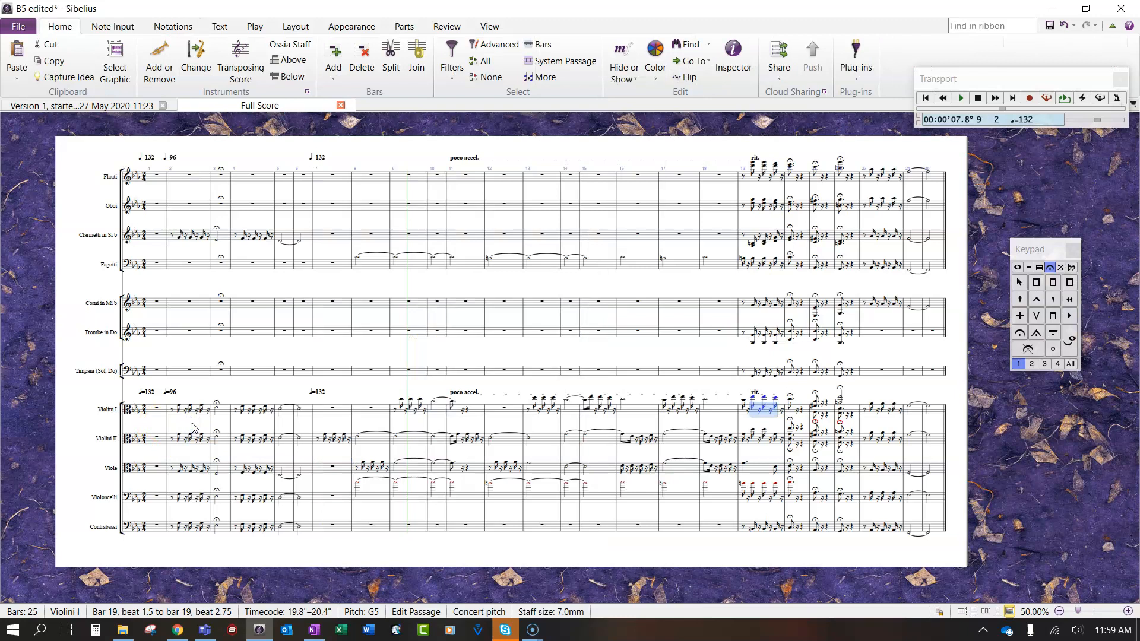
Copy the quarter note = 96 tempo marking from bar 2 to the first note of bar 23
{"action": "left_click", "coordinate": [873, 173]}
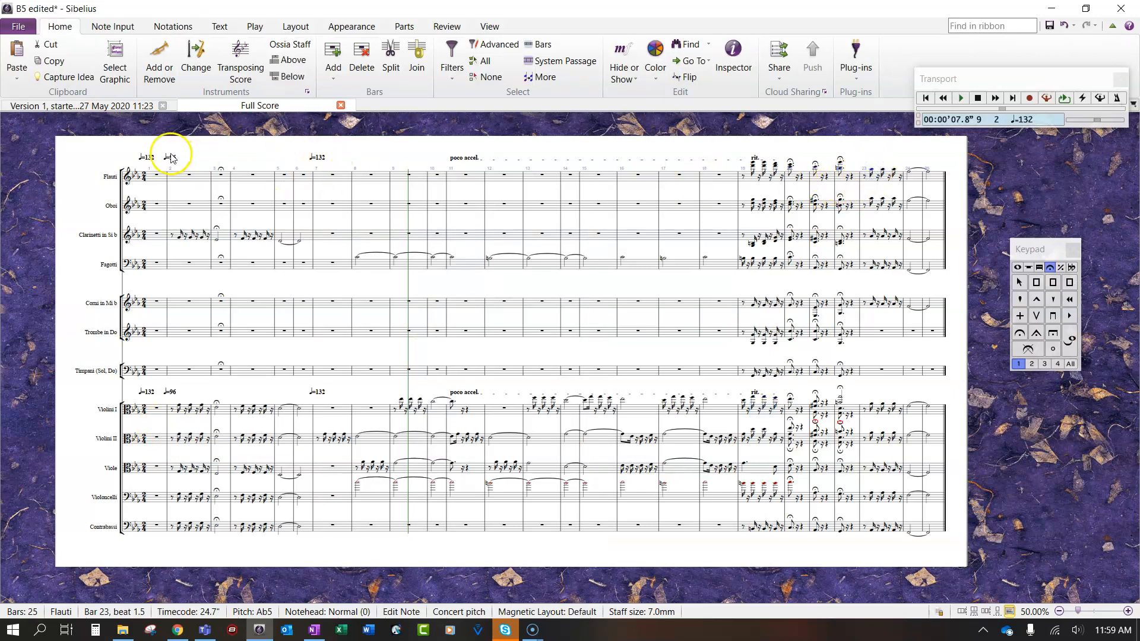
{"action": "left_click", "coordinate": [172, 158]}
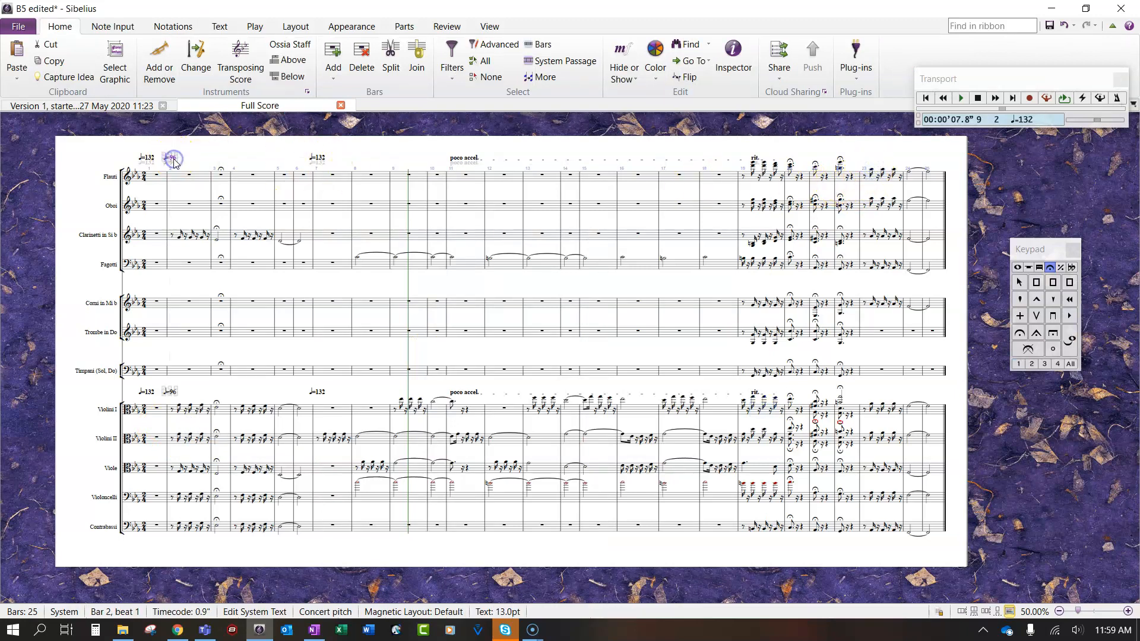
{"action": "left_click", "coordinate": [872, 173], "text": "alt"}
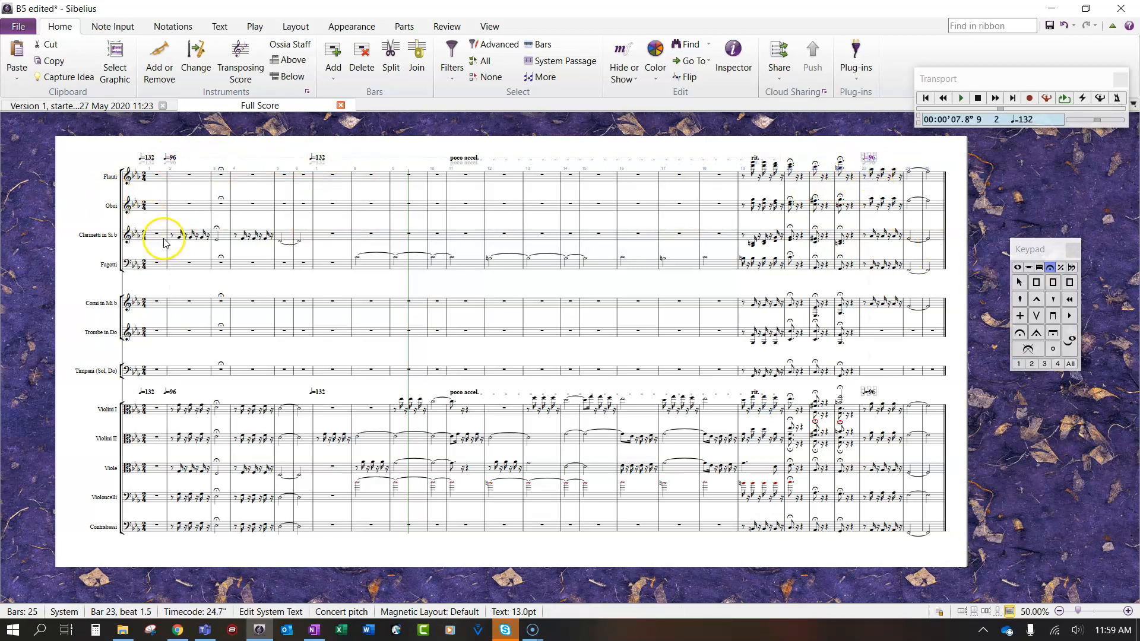
Play back the score from the first note of bar 2 in Violini I to hear the tempo changes
{"action": "left_click", "coordinate": [178, 408]}
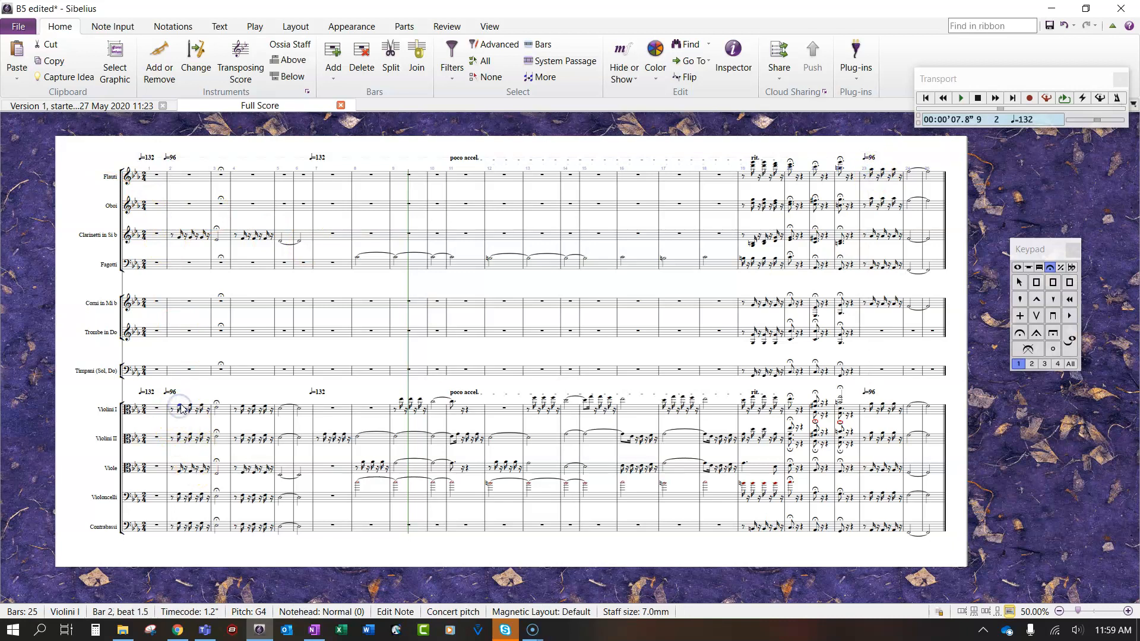
{"action": "scroll", "coordinate": [181, 408], "scroll_direction": "up", "scroll_amount": 1, "text": "ctrl"}
{"action": "key", "text": "p"}
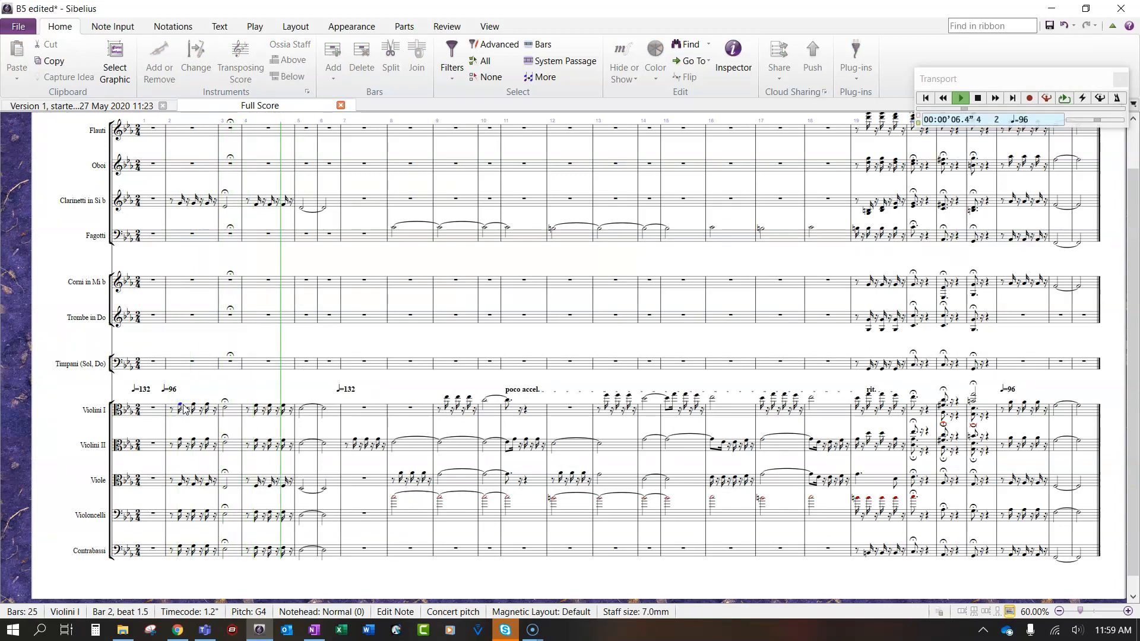
{"action": "left_click_drag", "start_coordinate": [365, 582], "coordinate": [350, 593]}
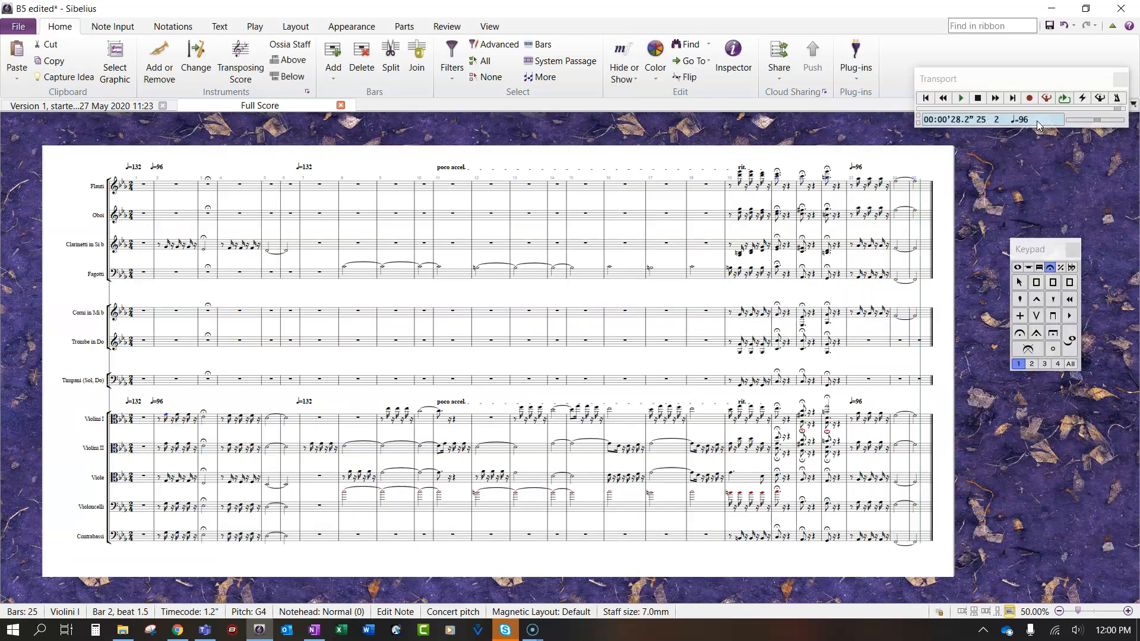
Open the Inspector for the Flauti chord at the start of bar 22 and enable its Fermata playback settings
{"action": "left_click_drag", "start_coordinate": [631, 363], "coordinate": [452, 354]}
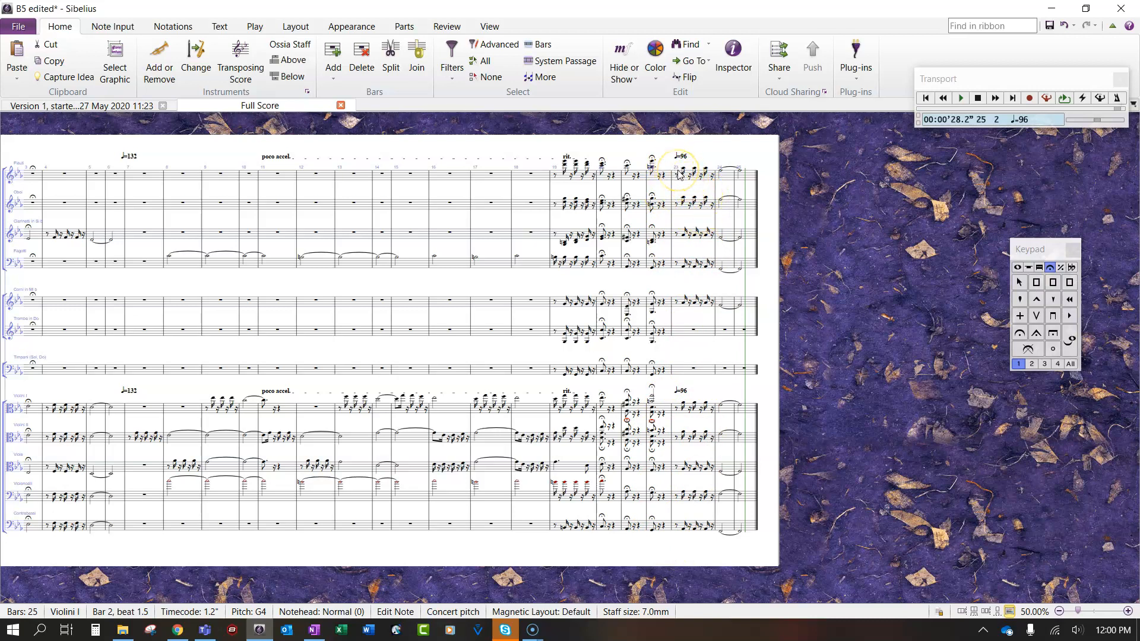
{"action": "left_click", "coordinate": [652, 163]}
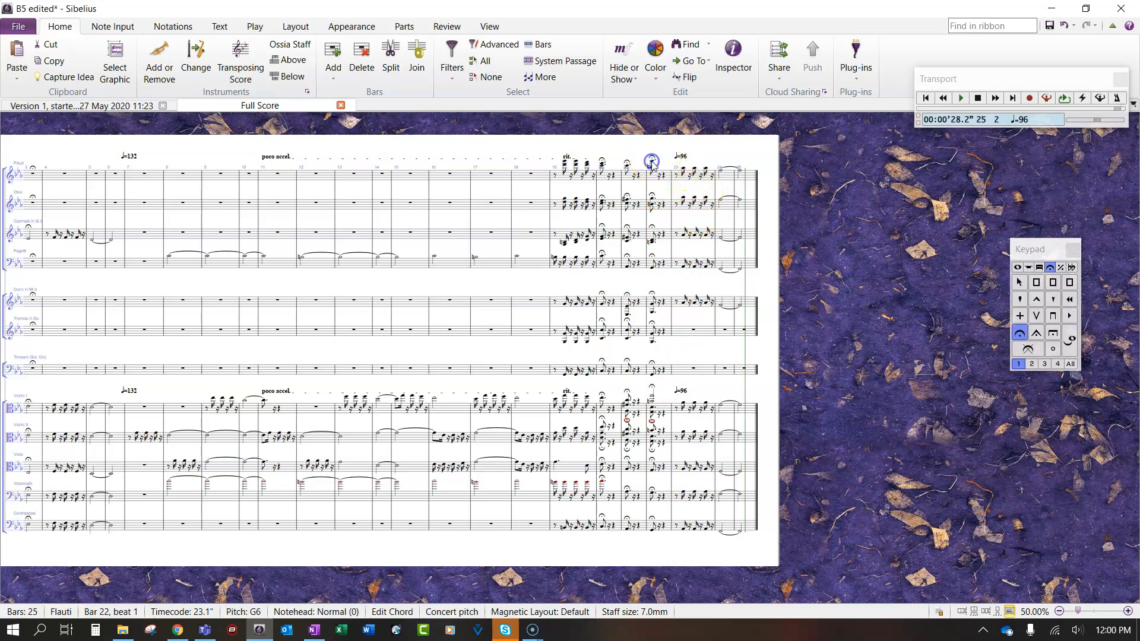
{"action": "right_click", "coordinate": [651, 164]}
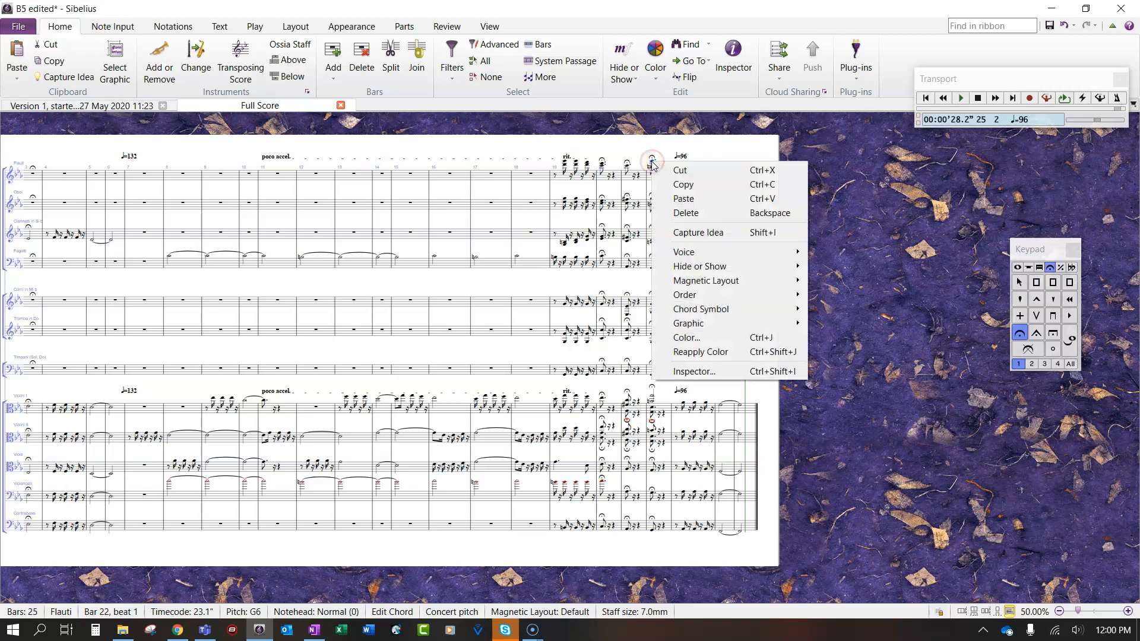
{"action": "left_click", "coordinate": [692, 373]}
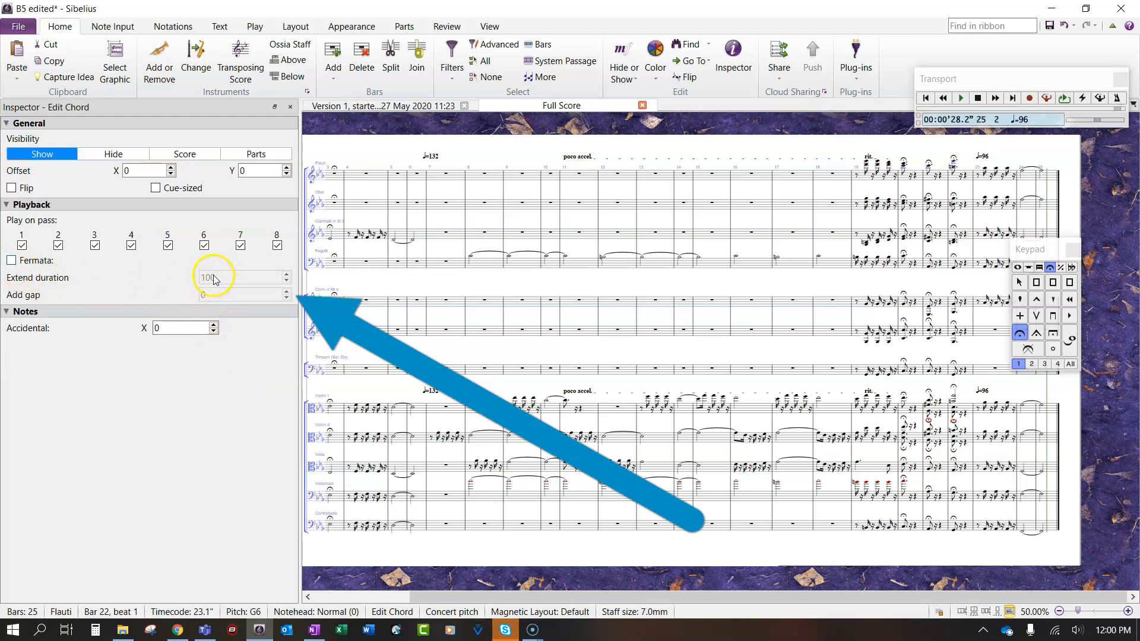
{"action": "left_click", "coordinate": [12, 261]}
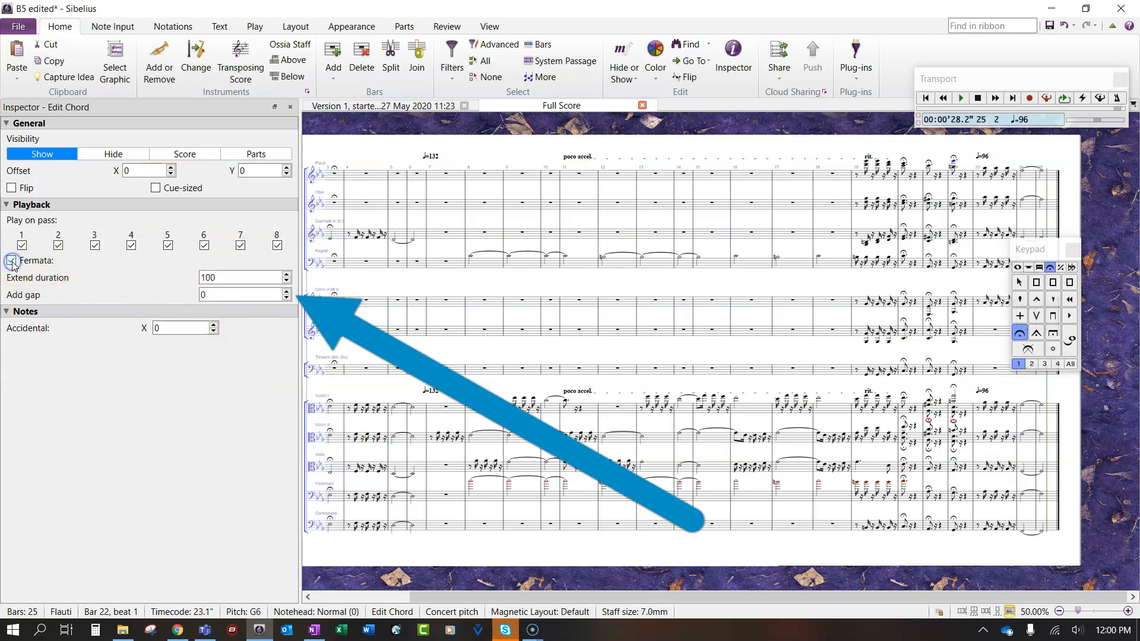
Set the Flauti fermata in bar 22 to add a gap of 100 and extend the duration by 200
{"action": "left_click", "coordinate": [213, 293]}
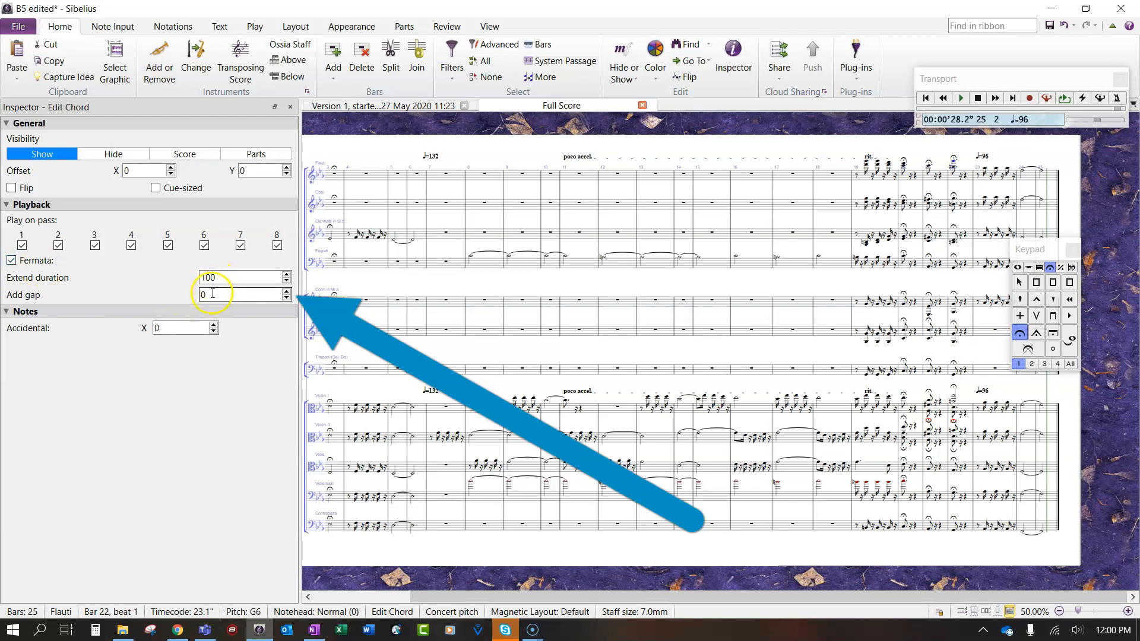
{"action": "type", "text": "100"}
{"action": "left_click", "coordinate": [983, 224]}
{"action": "left_click", "coordinate": [223, 278]}
{"action": "left_click_drag", "start_coordinate": [217, 279], "coordinate": [187, 277]}
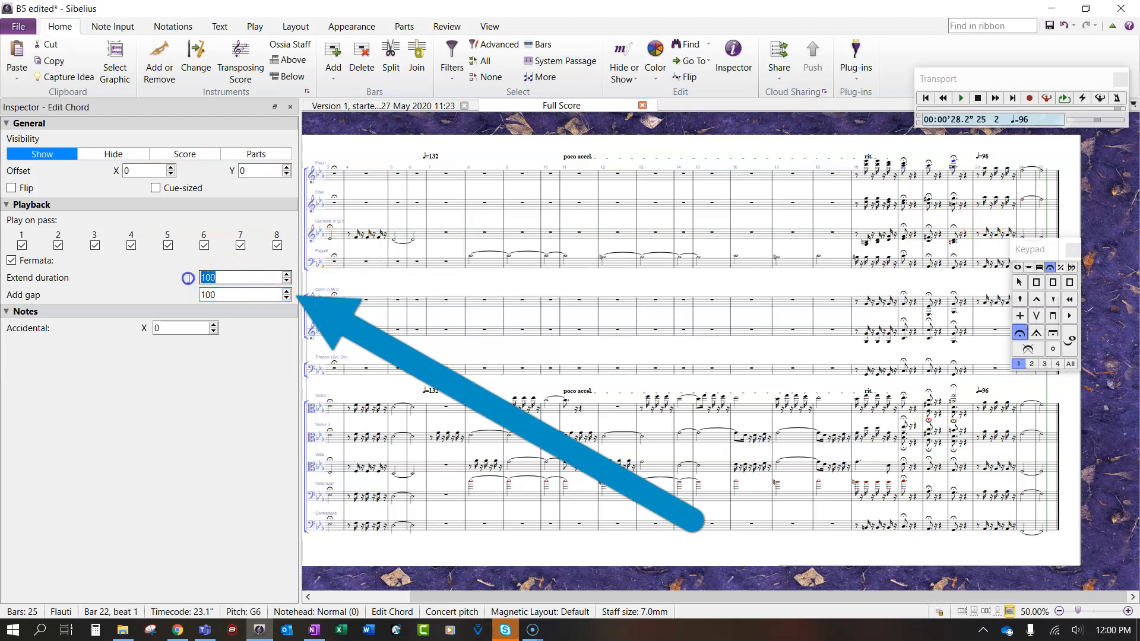
{"action": "type", "text": "200"}
{"action": "left_click", "coordinate": [195, 327]}
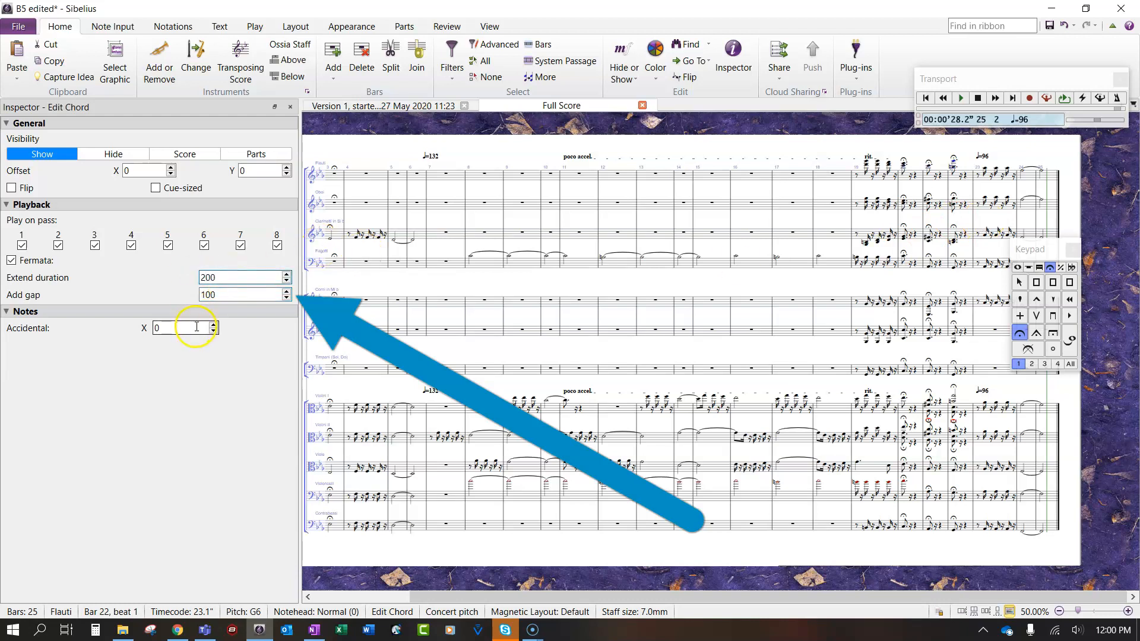
Enable Fermata playback for the first Contrabassi note of bar 22, with Extend duration 200 and Add gap 100
{"action": "left_click", "coordinate": [956, 203]}
{"action": "left_click", "coordinate": [12, 261]}
{"action": "left_click", "coordinate": [197, 277]}
{"action": "type", "text": "200"}
{"action": "key", "text": "Tab"}
{"action": "type", "text": "50"}
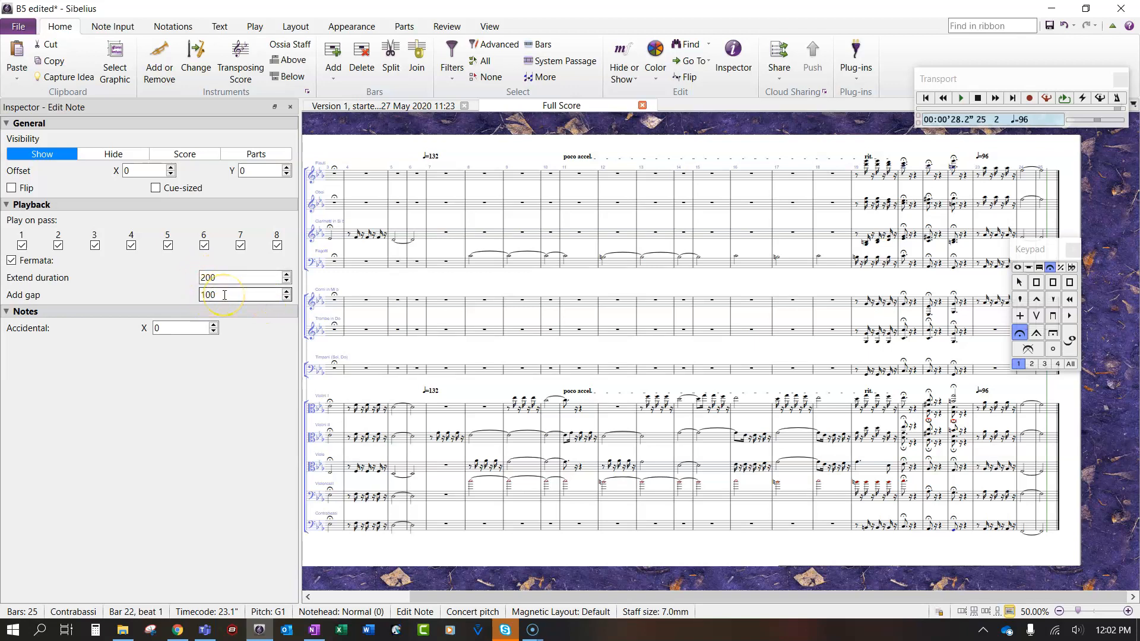
Play back the score from the Violini I note at bar 16 to hear the adjusted fermatas
{"action": "left_click", "coordinate": [736, 400]}
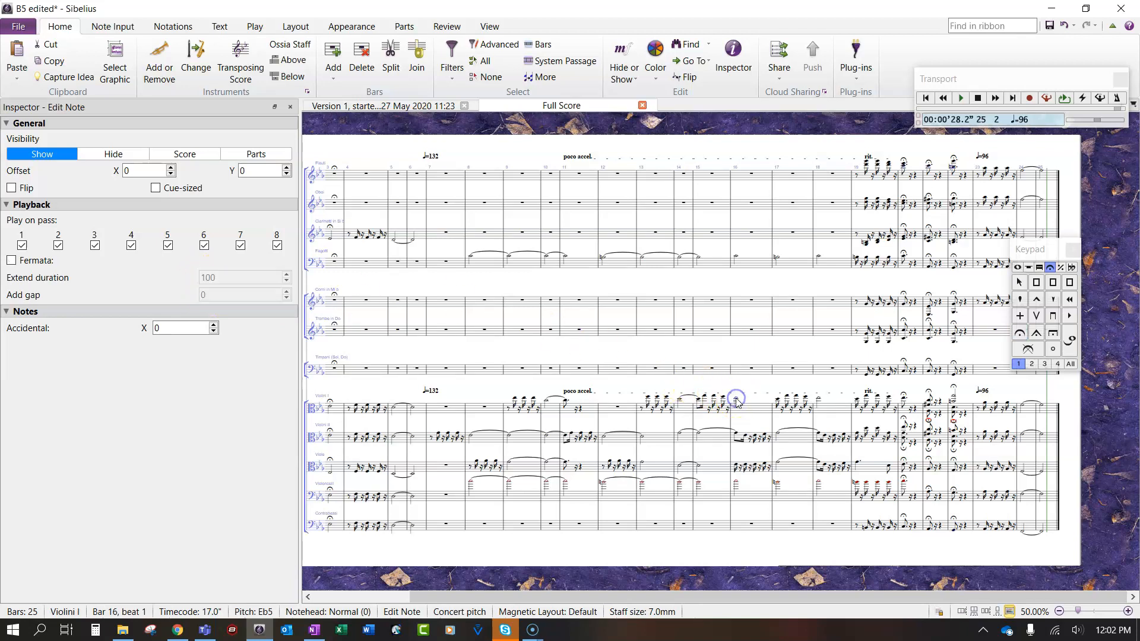
{"action": "key", "text": "p"}
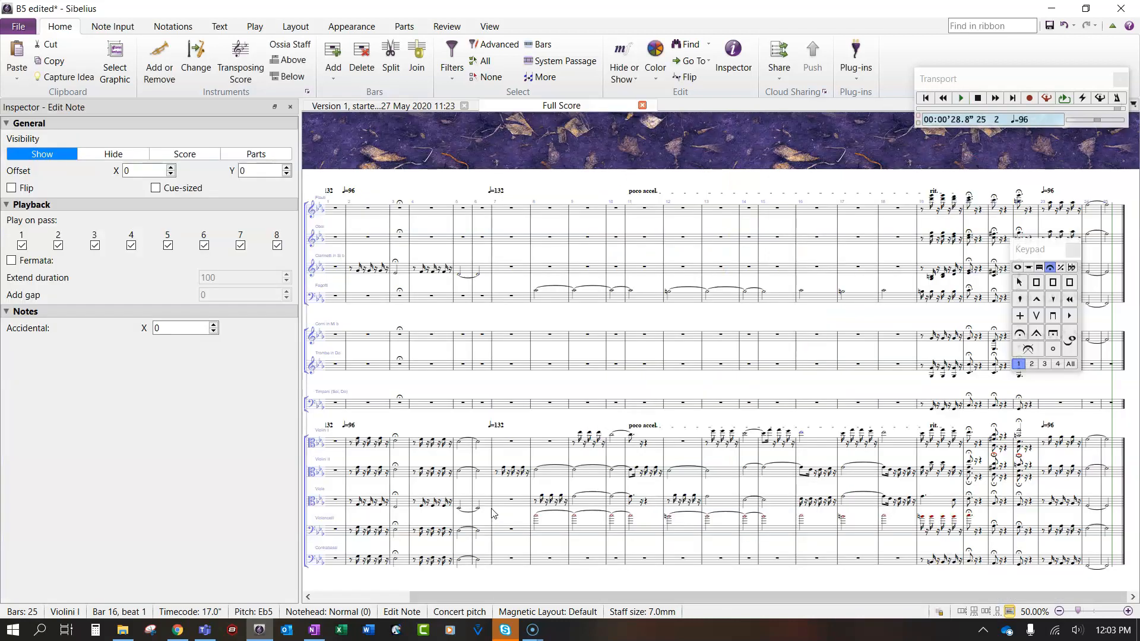
Move the poco accel. line above Violini I earlier so that it begins at bar 10
{"action": "left_click_drag", "start_coordinate": [715, 395], "coordinate": [494, 337]}
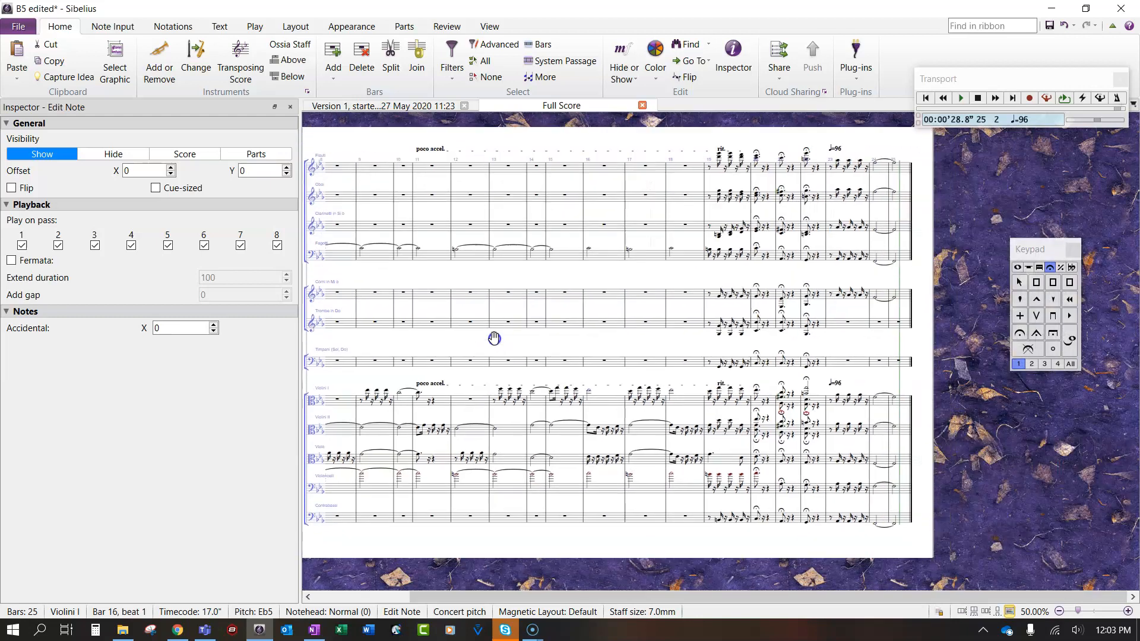
{"action": "left_click_drag", "start_coordinate": [178, 545], "coordinate": [544, 539]}
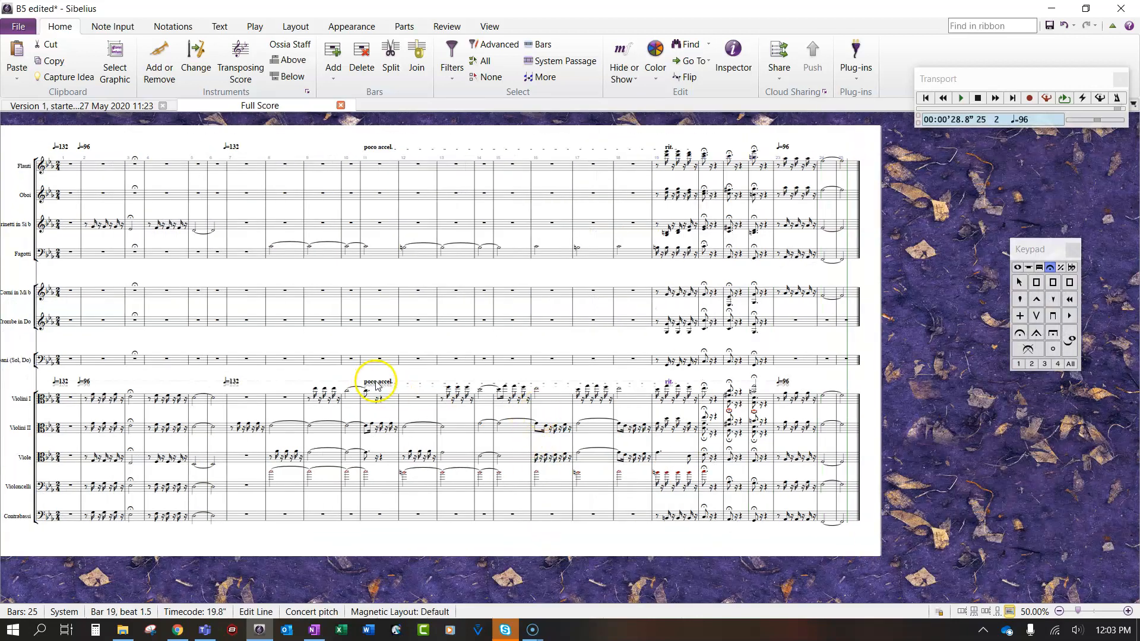
{"action": "left_click", "coordinate": [361, 382]}
{"action": "mouse_move", "coordinate": [360, 382]}
{"action": "left_mouse_down"}
{"action": "mouse_move", "coordinate": [302, 379]}
{"action": "mouse_move", "coordinate": [341, 380]}
{"action": "left_mouse_up"}
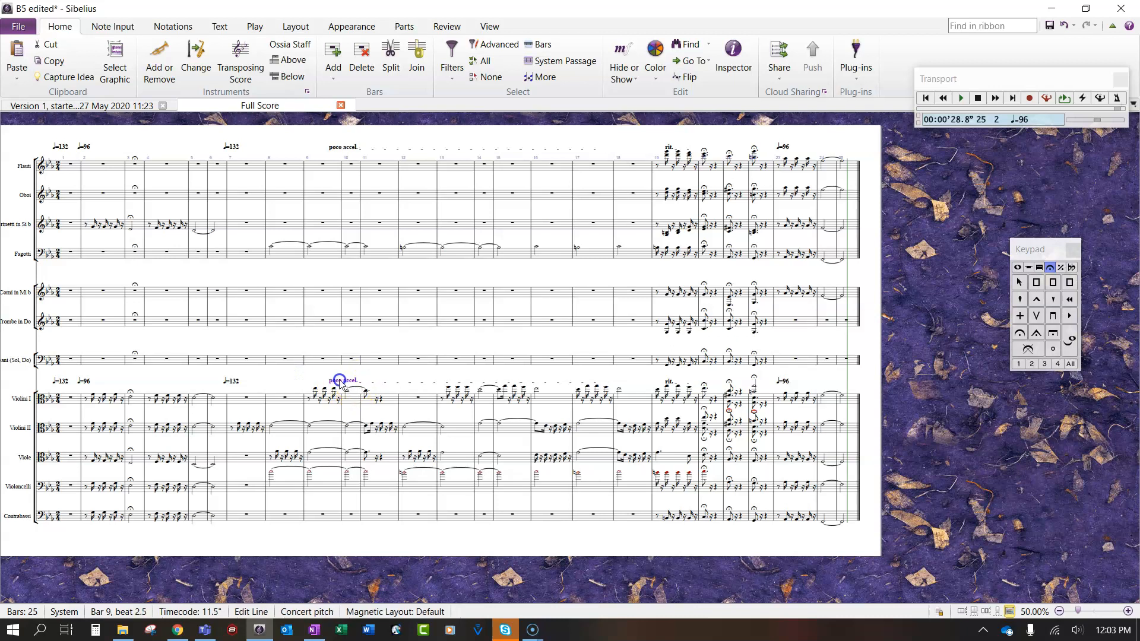
{"action": "left_click_drag", "start_coordinate": [595, 382], "coordinate": [653, 383]}
Check the rit. line in bar 19, the tempo marking in bar 23 and the Violini I fermata in bar 3
{"action": "left_click", "coordinate": [668, 381]}
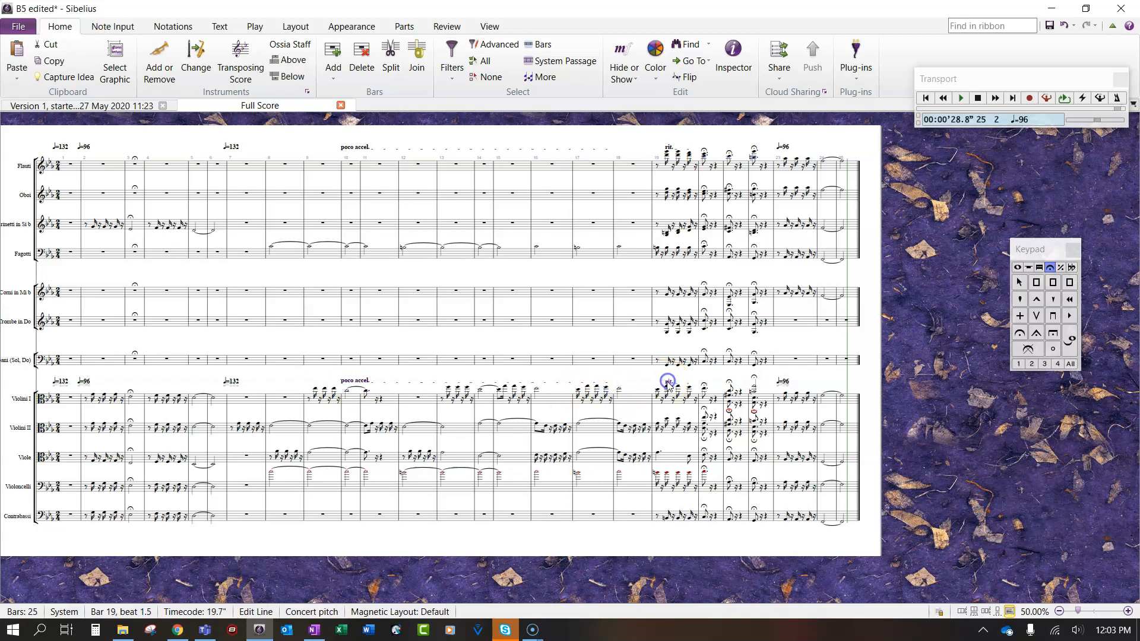
{"action": "left_click", "coordinate": [786, 382]}
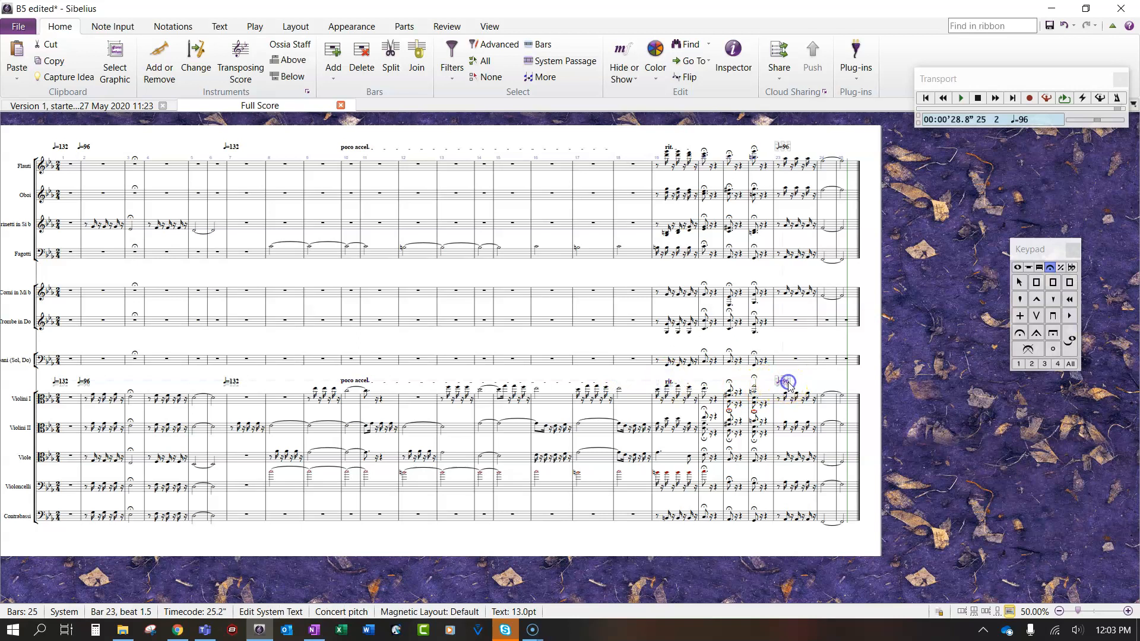
{"action": "left_click", "coordinate": [131, 398]}
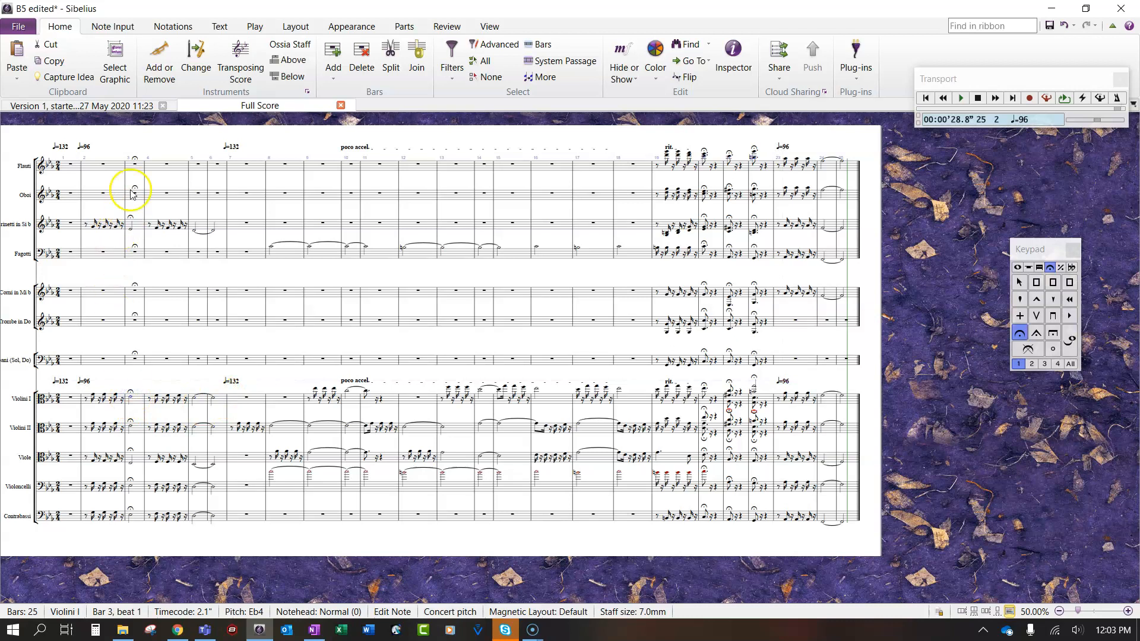